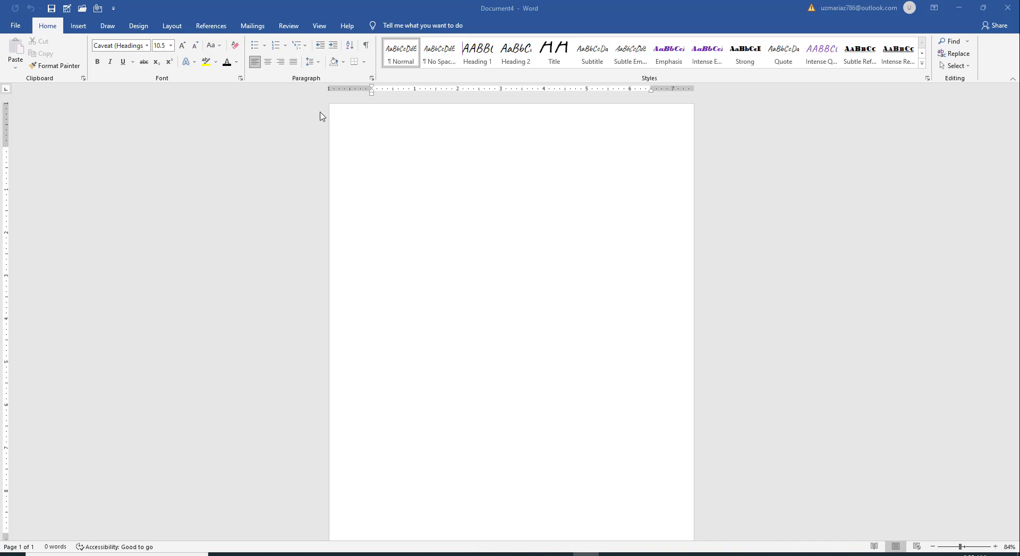
Step: Set the top, bottom, left and right page margins to 0 for the whole document
click(177, 28)
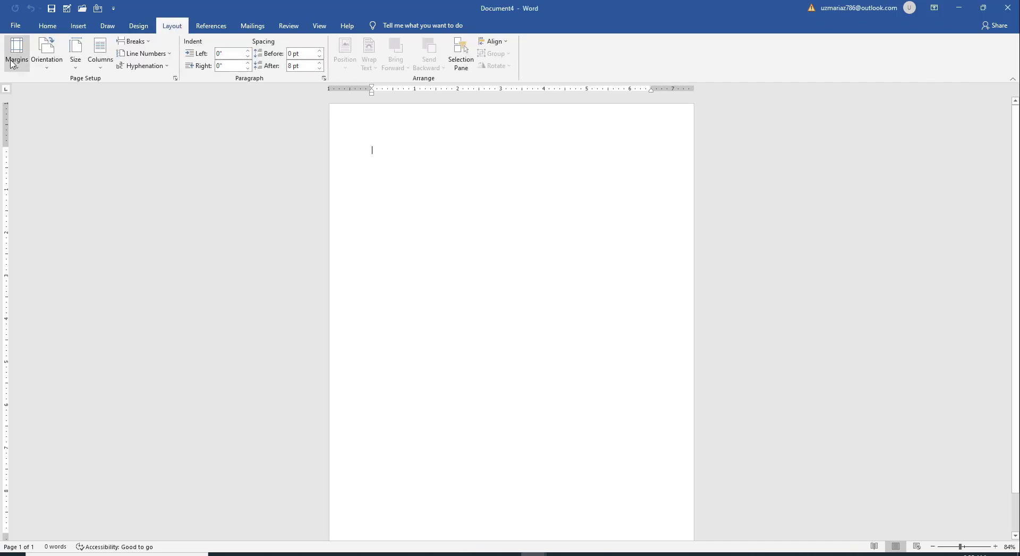
click(12, 65)
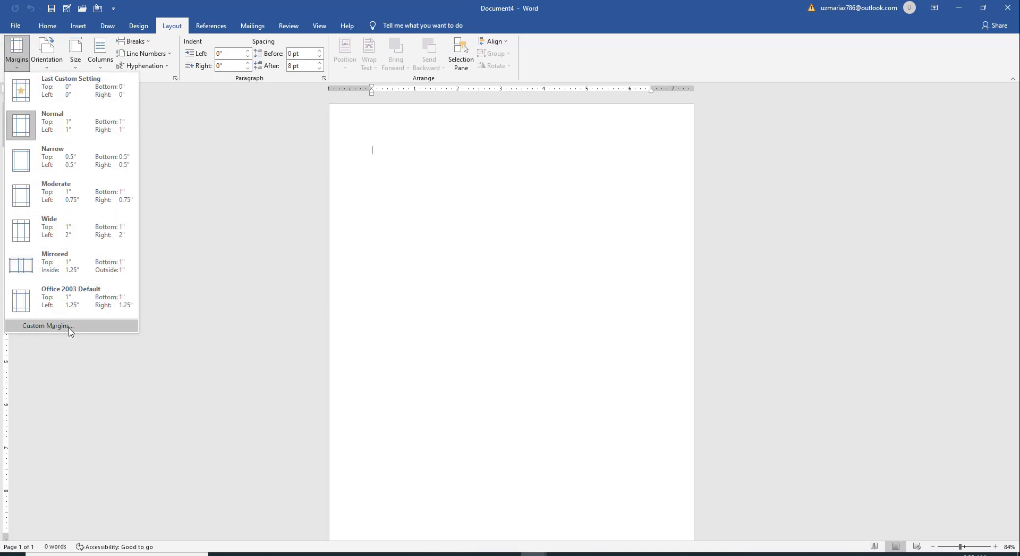
click(46, 325)
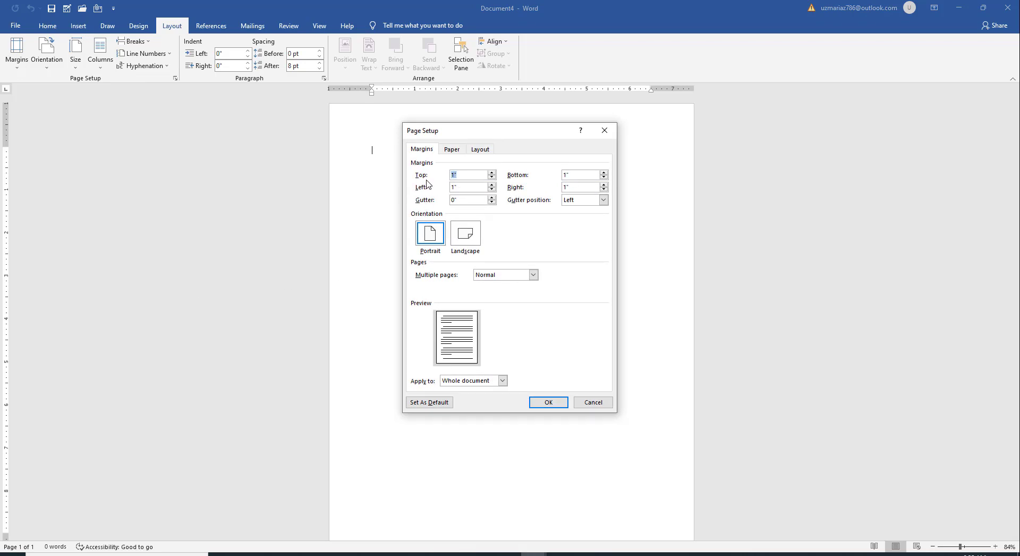
text(0)
double_click(572, 174)
text(0)
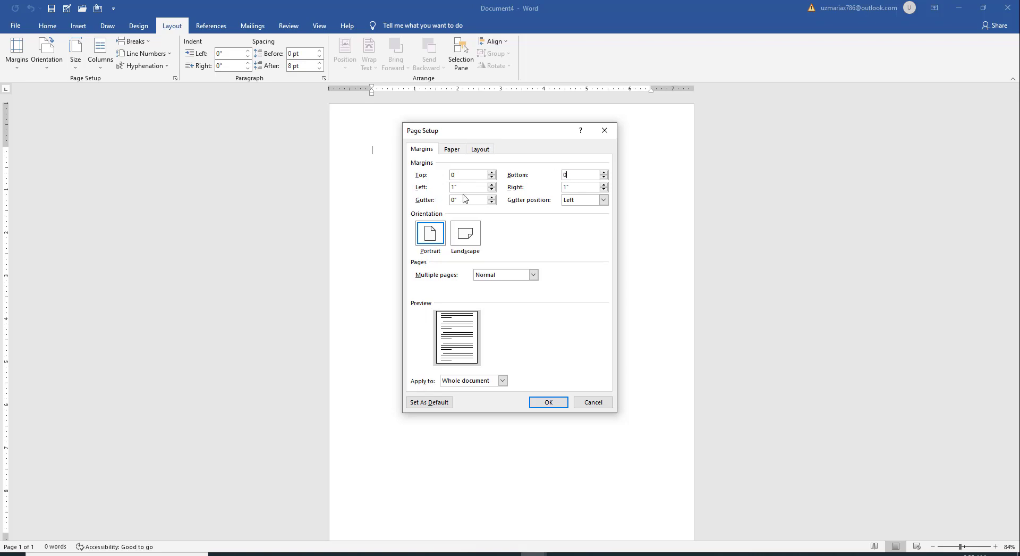
double_click(460, 187)
text(0)
double_click(577, 186)
text(0)
click(550, 406)
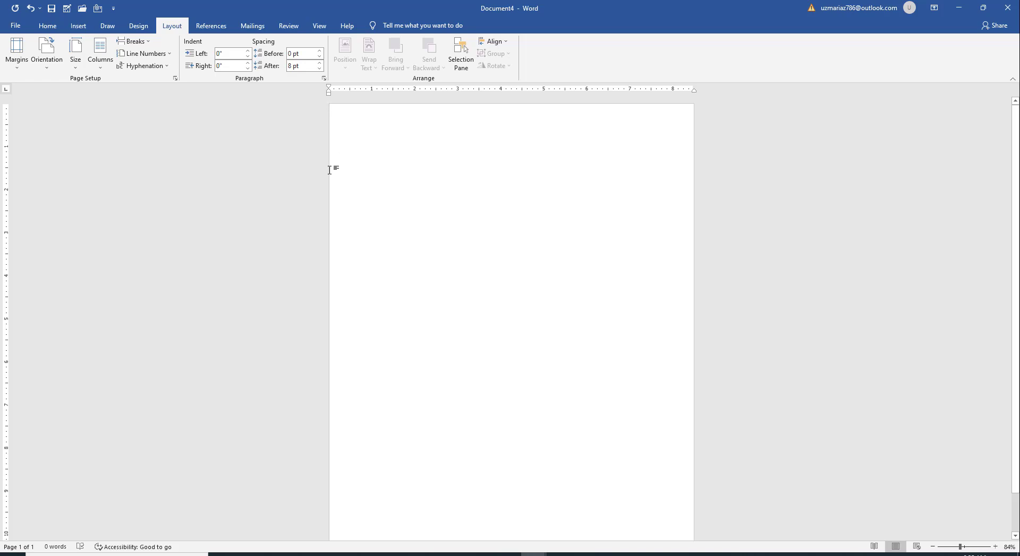
Step: Insert a table with one column and eight rows on the blank page
click(79, 27)
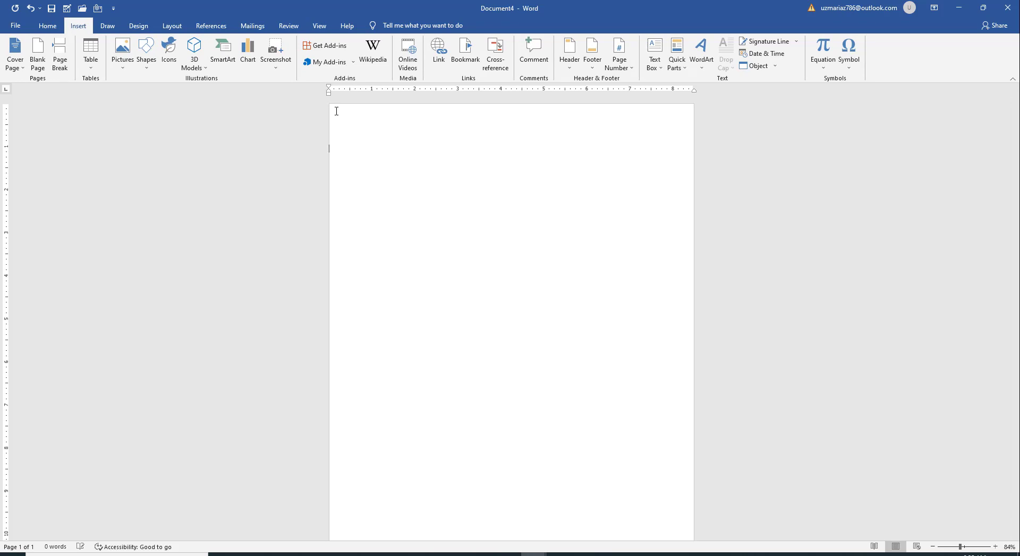
click(94, 68)
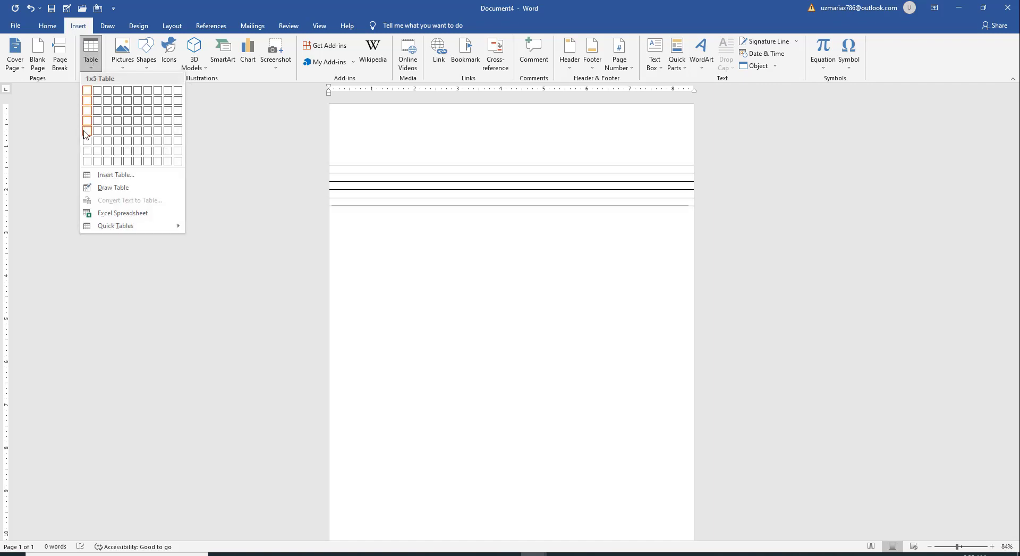
click(88, 161)
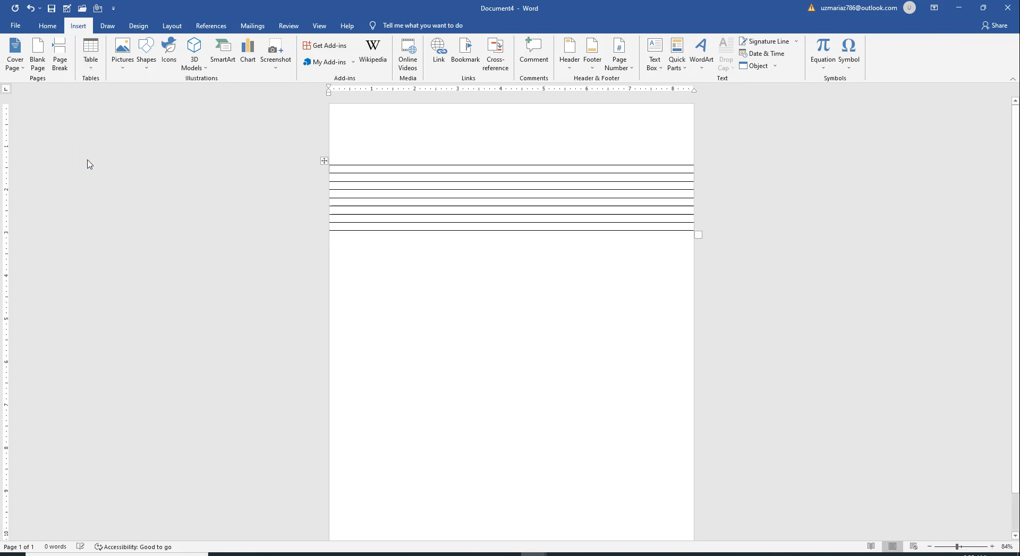
Step: Set the height of all the table's rows to 0.30 inches
click(966, 539)
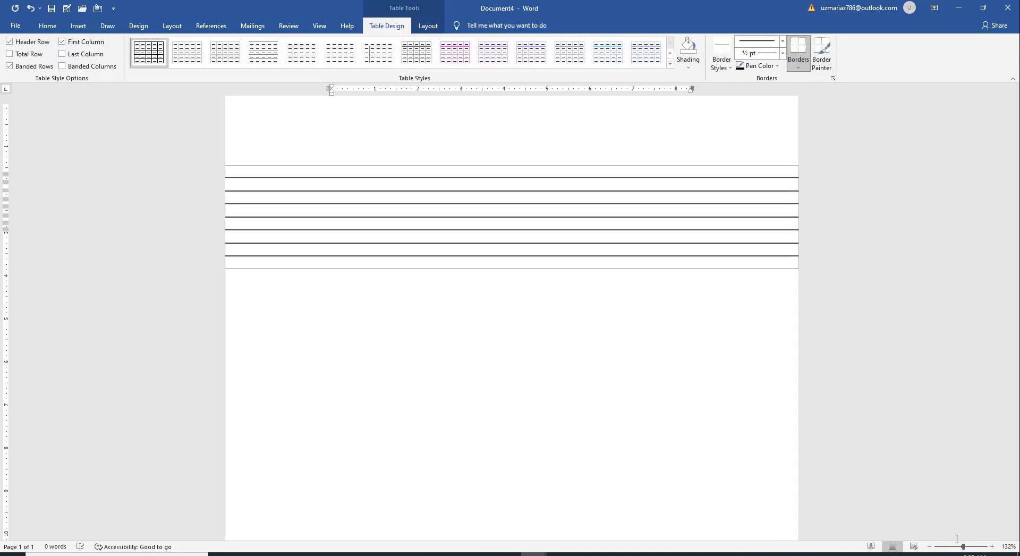
scroll(319, 186, up, 1)
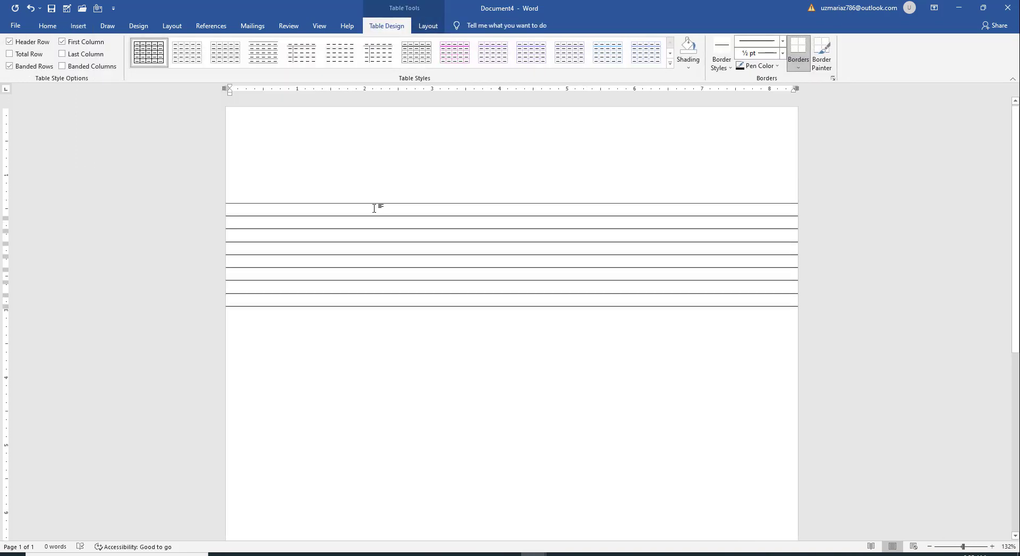
click(231, 202)
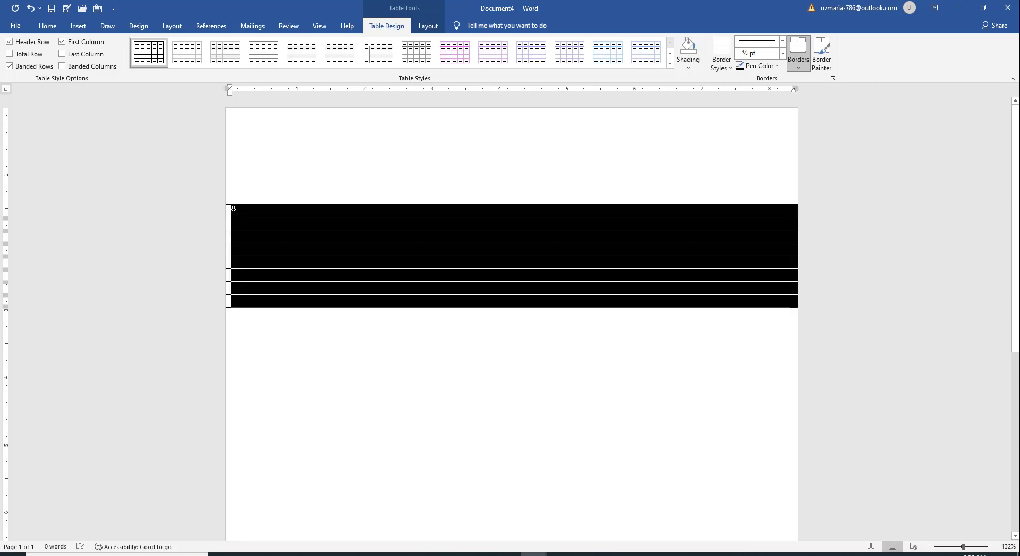
click(432, 29)
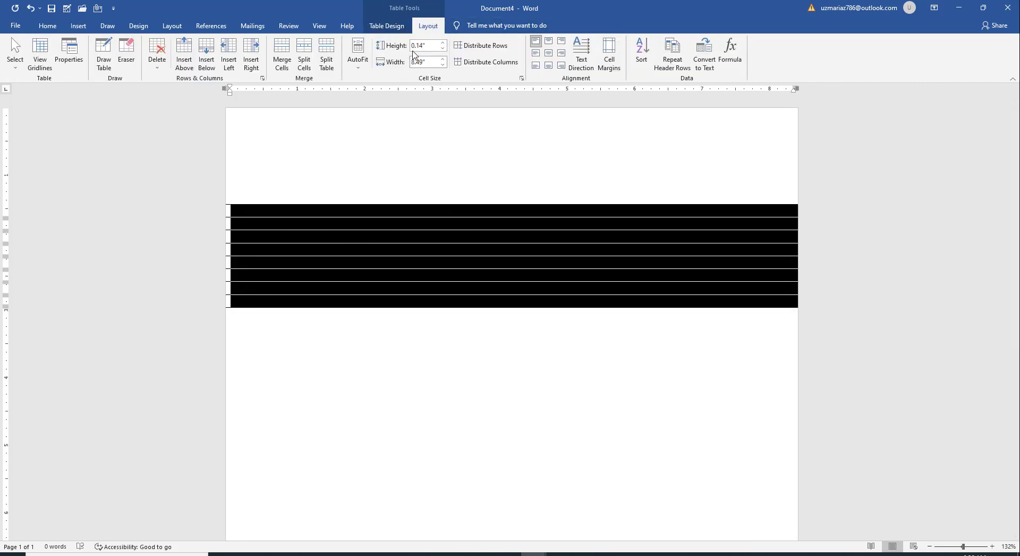
click(430, 45)
drag(411, 46, 429, 49)
text(0.30)
key(Return)
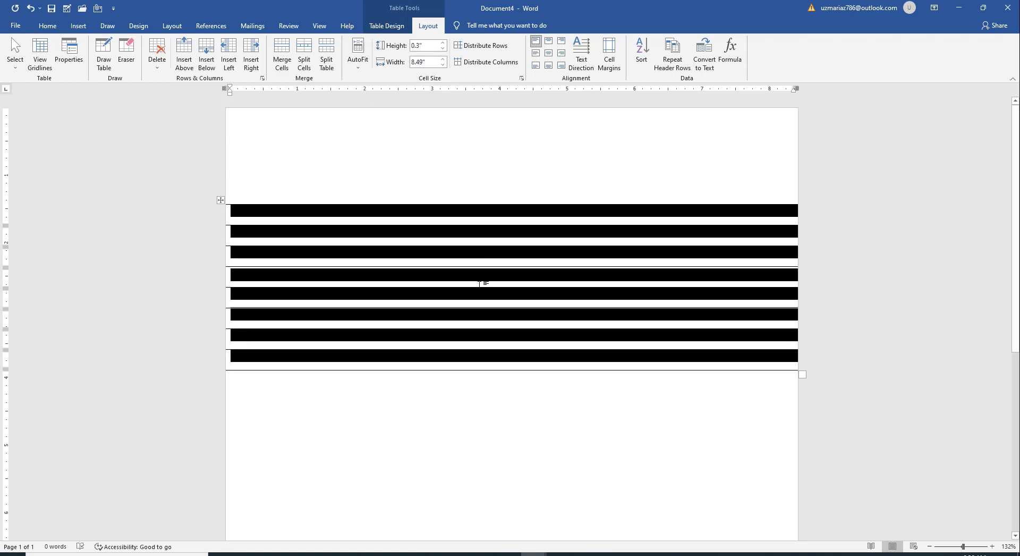
click(401, 211)
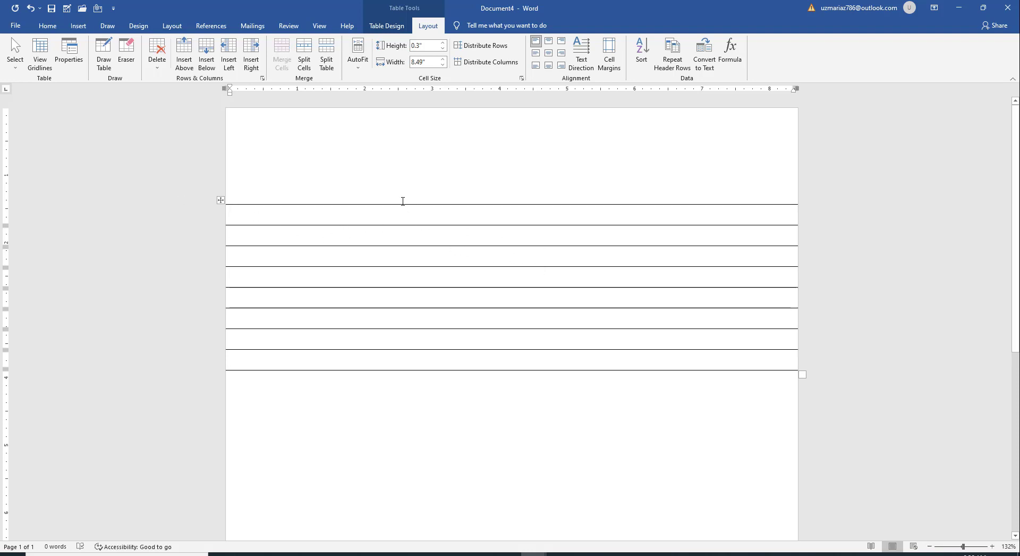
Step: Draw a horizontal line shape just above the table, extending past both page edges to about 8.95 inches wide
click(79, 26)
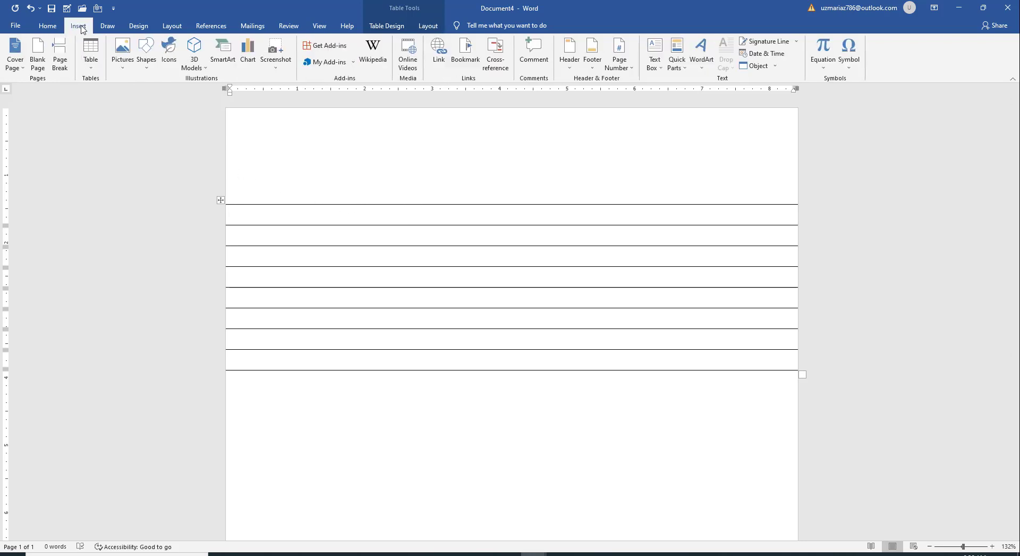
click(152, 57)
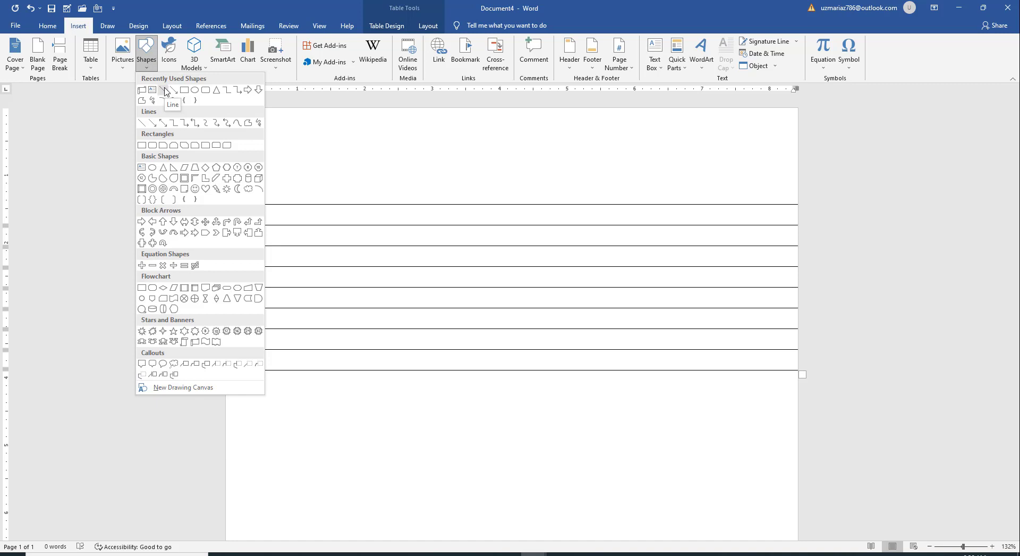
click(165, 92)
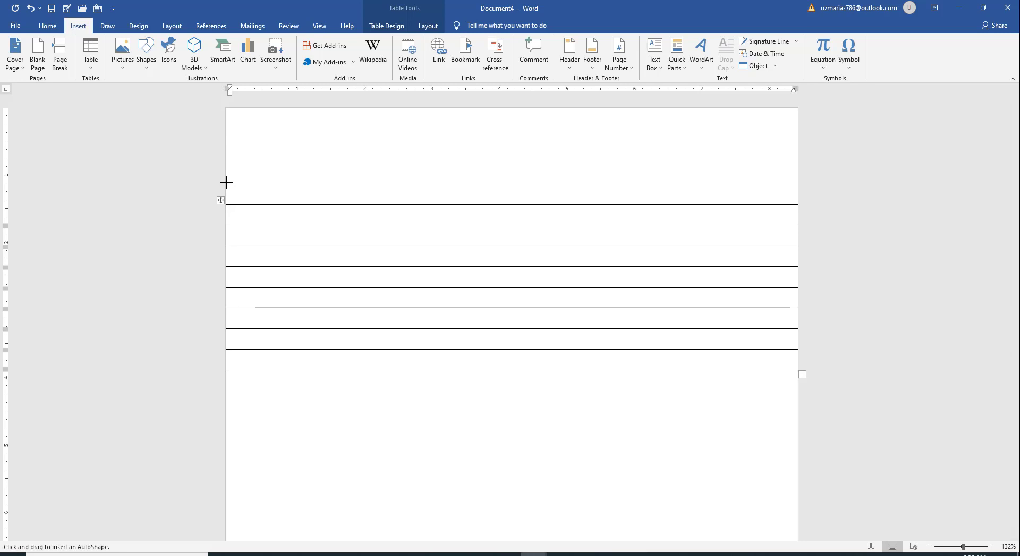
drag(226, 182, 814, 191)
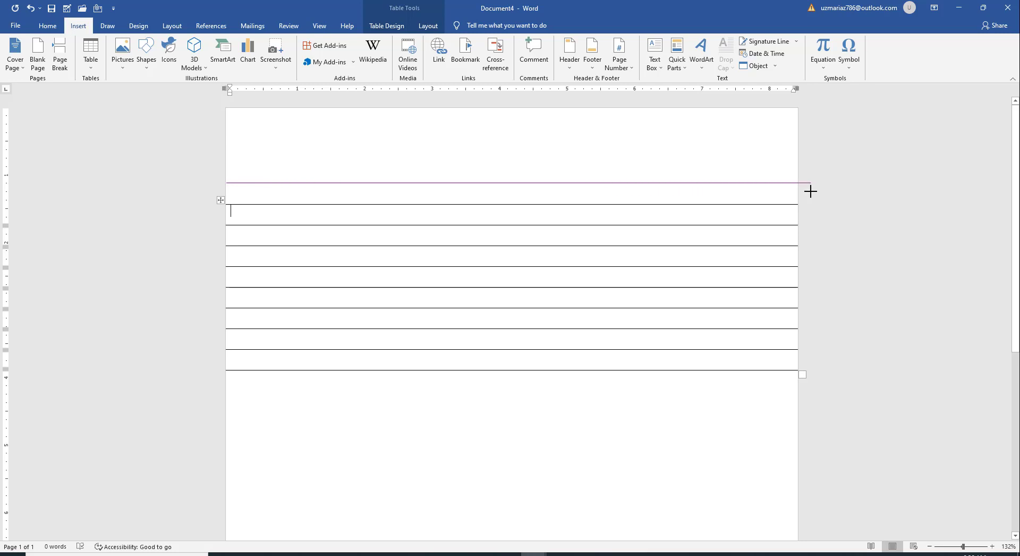
drag(811, 191, 811, 191)
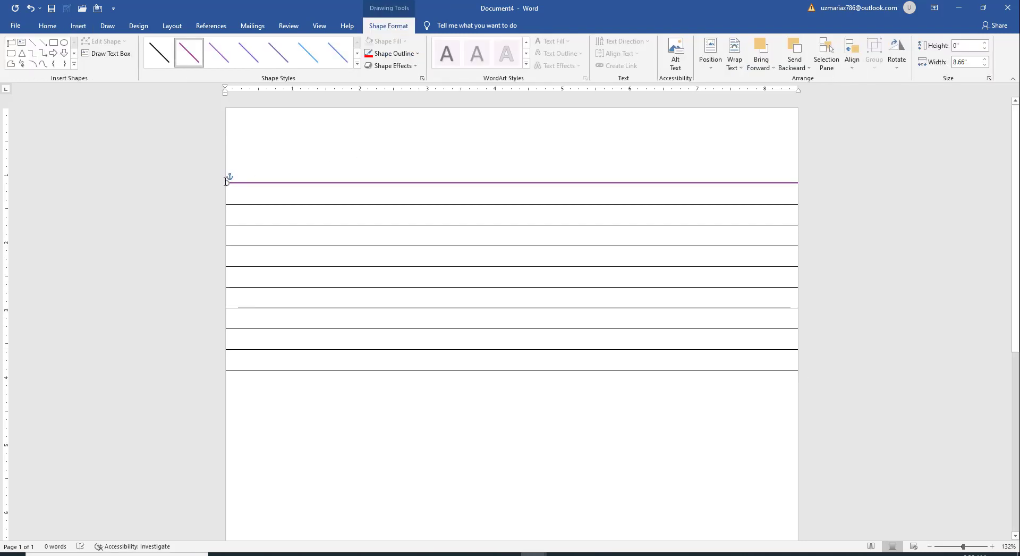
drag(227, 181, 206, 182)
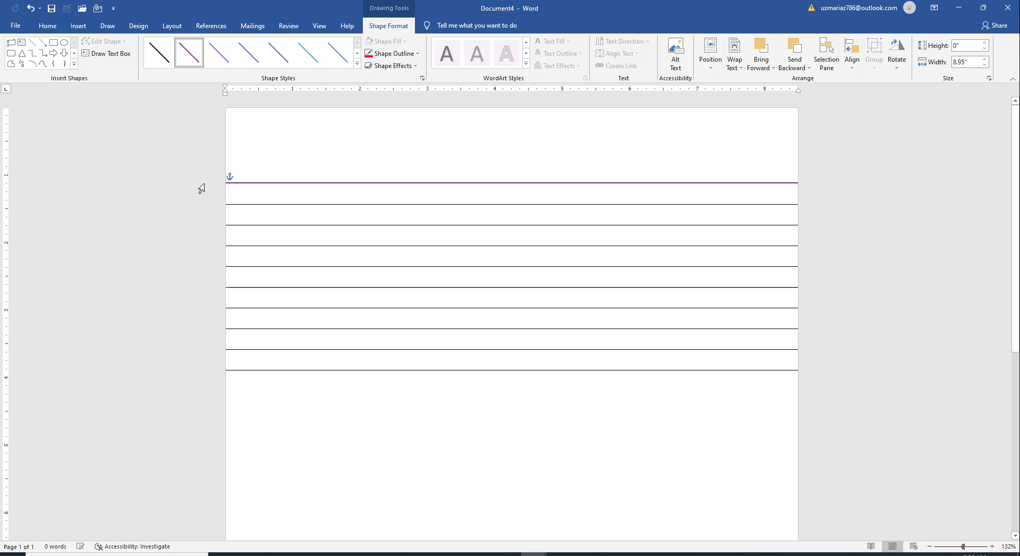
Step: Color the horizontal line's outline red and place a duplicate of it just above the original
click(417, 55)
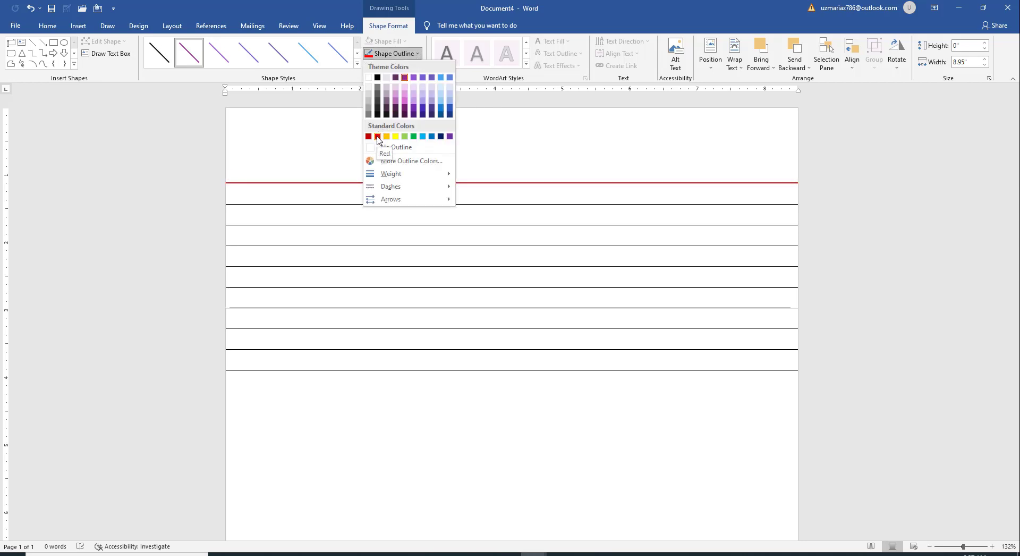
click(377, 137)
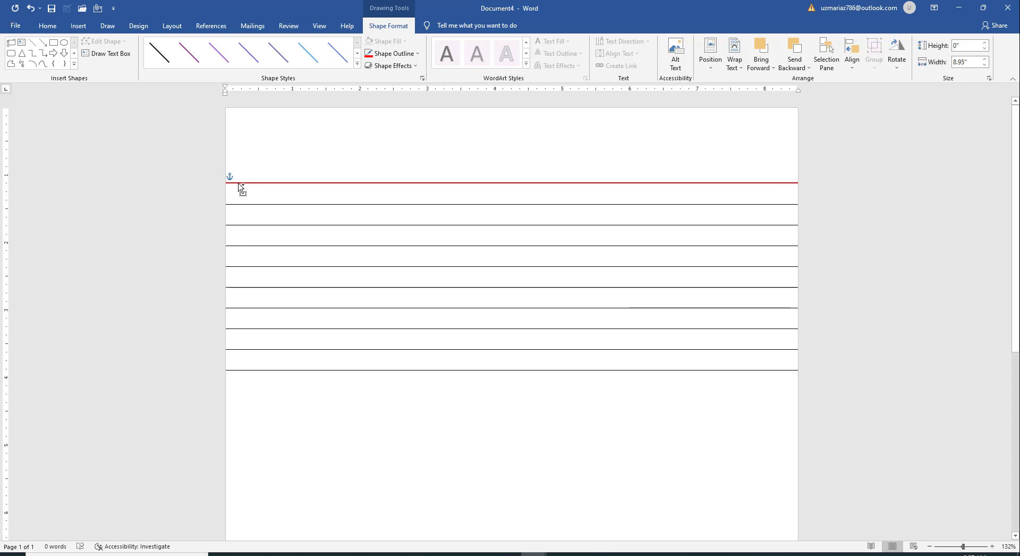
drag(240, 188, 238, 180)
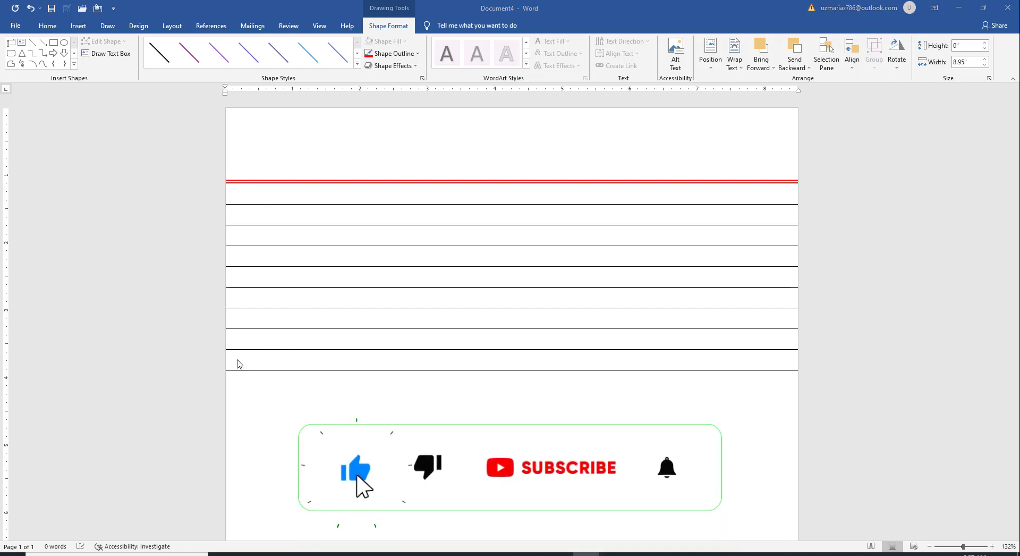
Step: Add new rows after the table's last row until the ruled lines reach nearly the bottom of the page
click(237, 360)
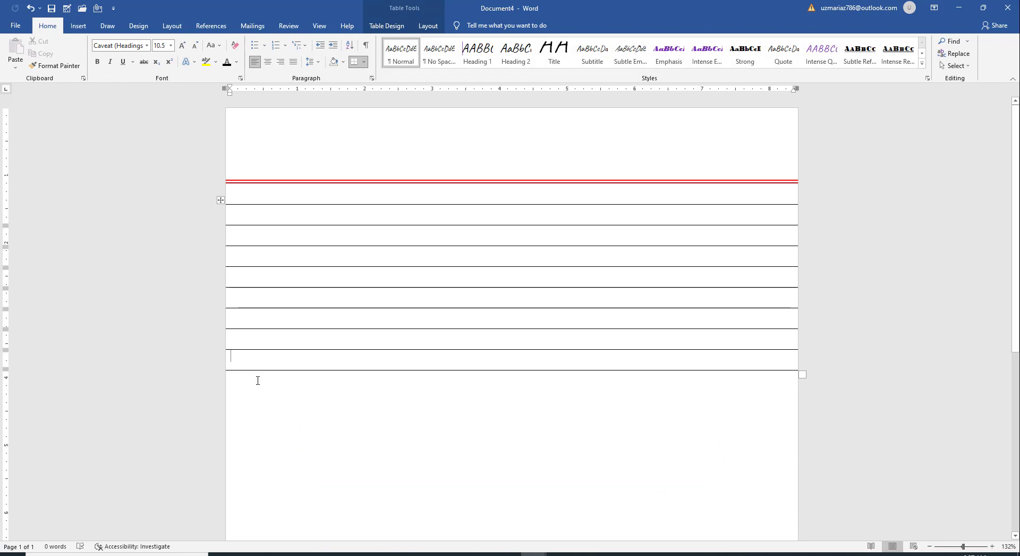
key(Tab)
key(Tab)
key(Tab)
key(Tab)
key(Tab)
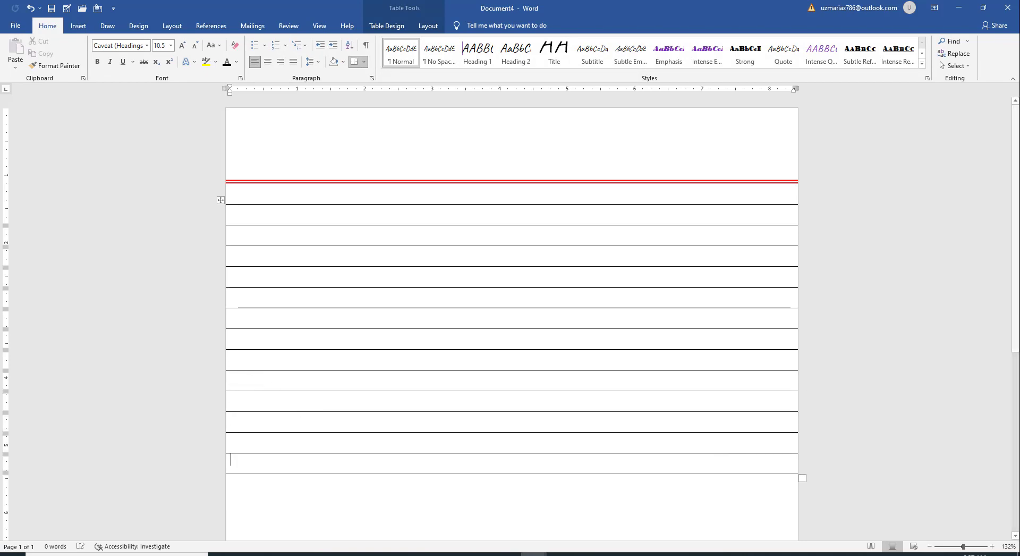
drag(963, 549, 953, 548)
key(Tab)
key(Tab)
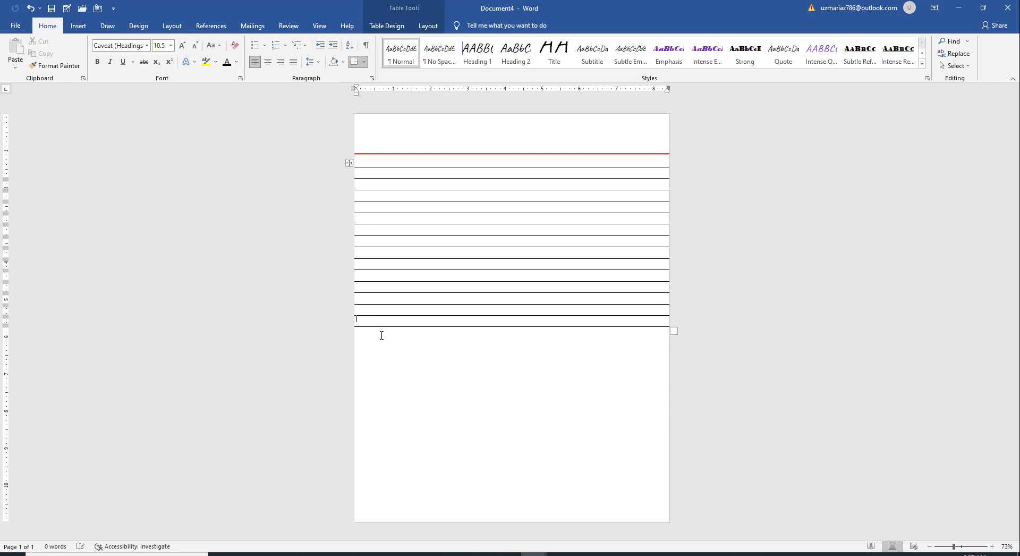
key(Tab)
key(Tab)
key(Tab)
key(Tab)
key(Tab)
key(Tab)
key(Tab)
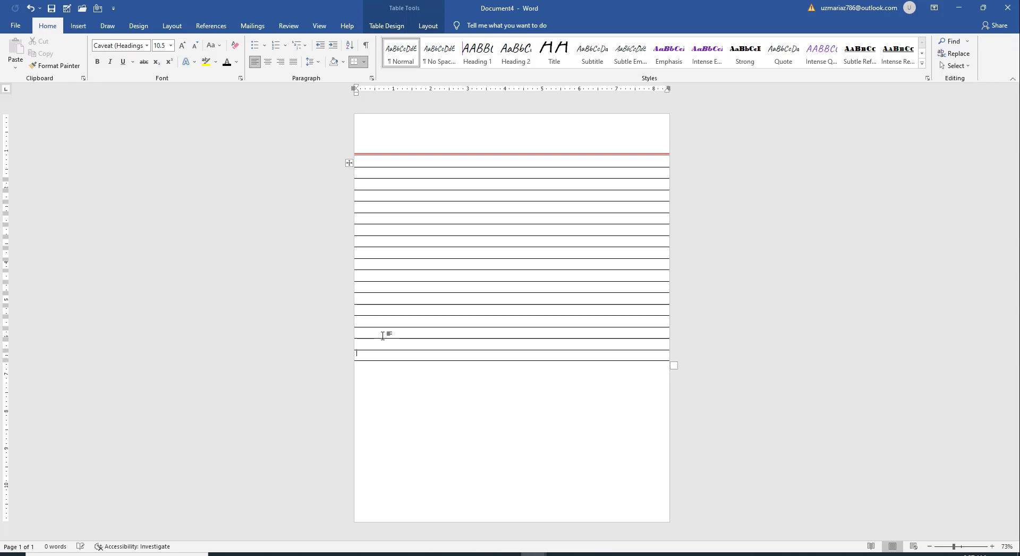
key(Tab)
key(Tab)
key(Tab)
key(Tab)
key(Tab)
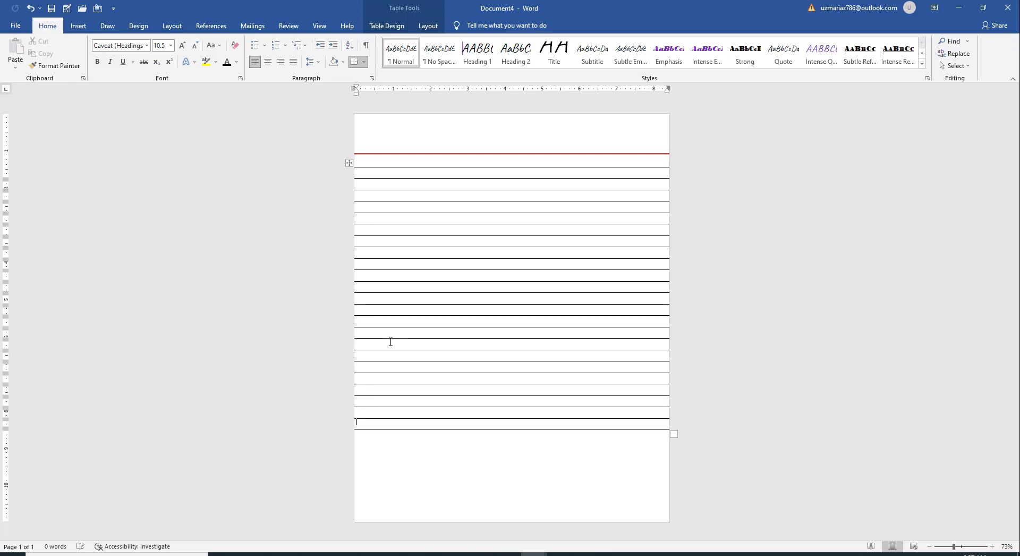
key(Tab)
key(Tab)
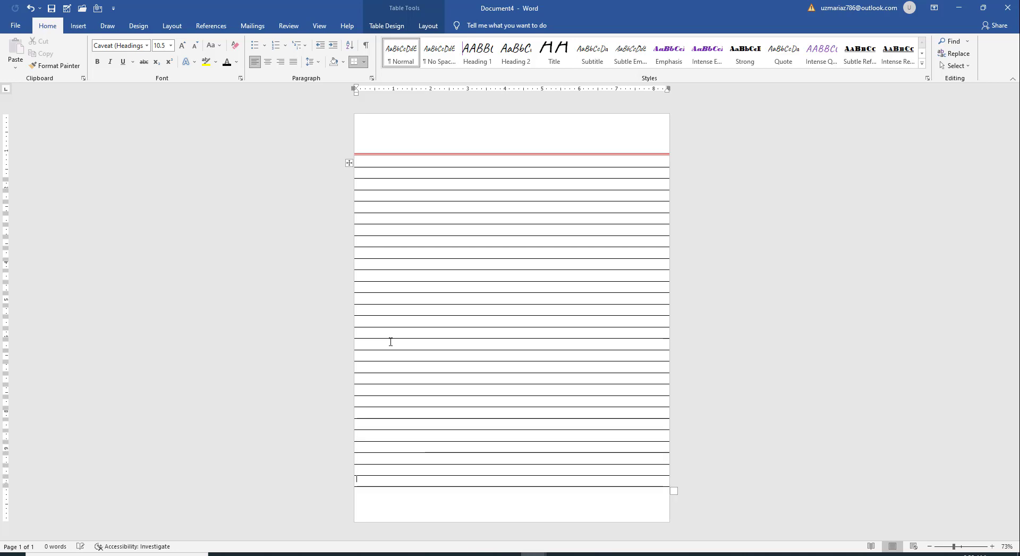
Step: Draw a vertical line near the page's left edge, running past both page ends, about 11.24 inches tall
click(963, 546)
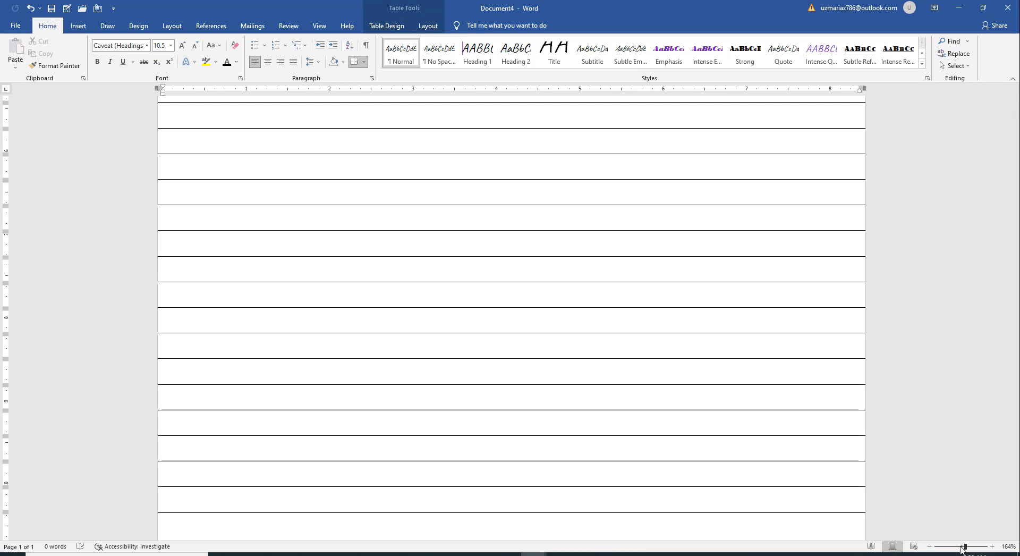
click(959, 546)
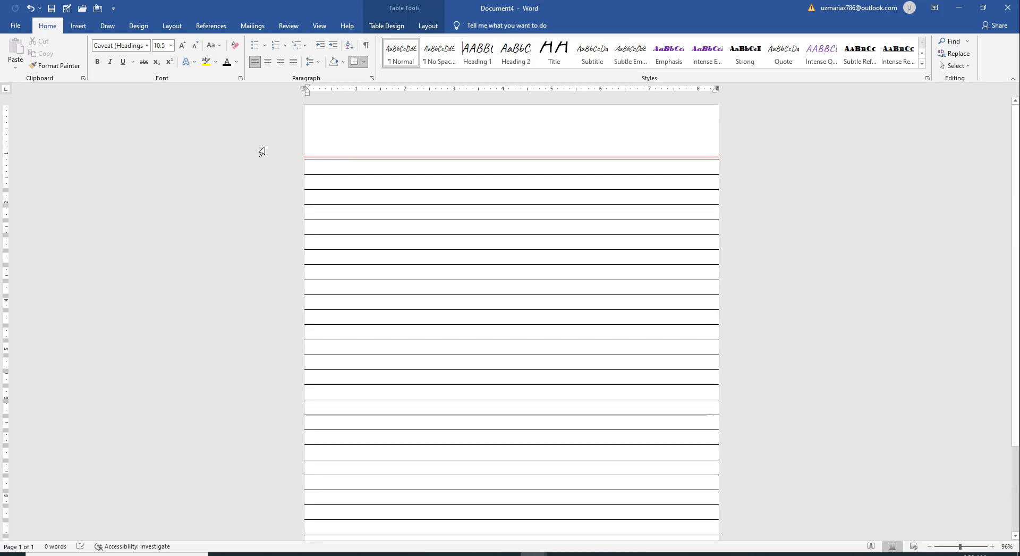
click(78, 29)
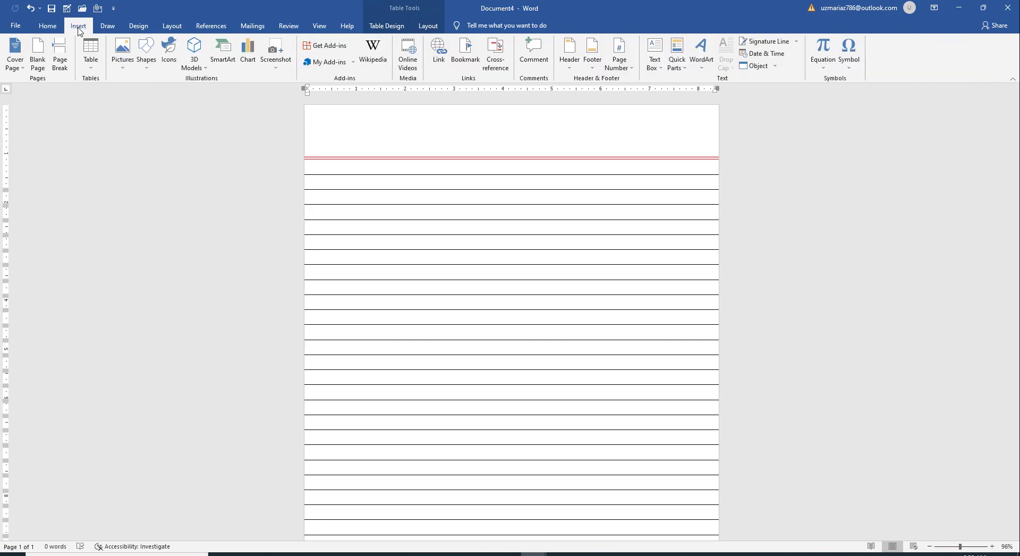
click(149, 64)
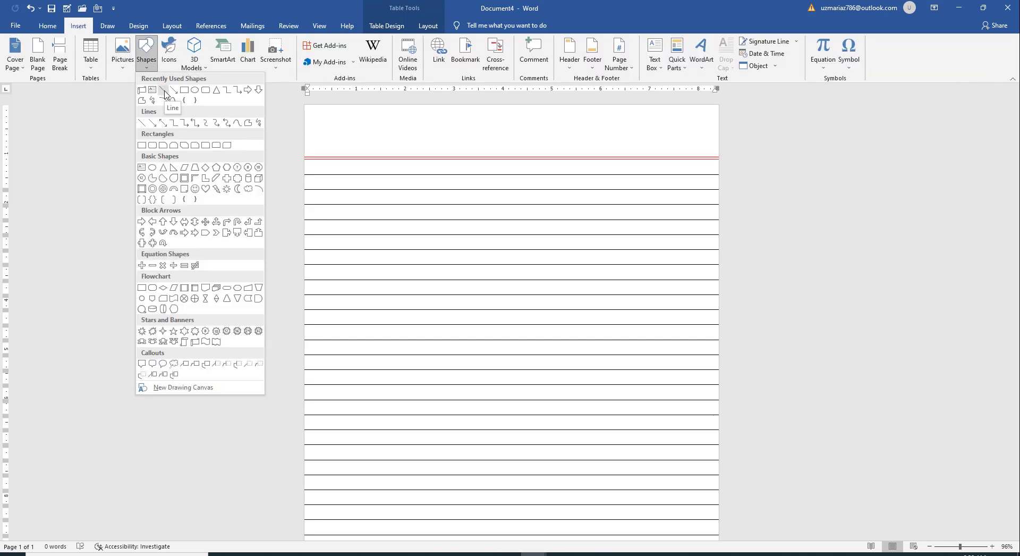
click(164, 91)
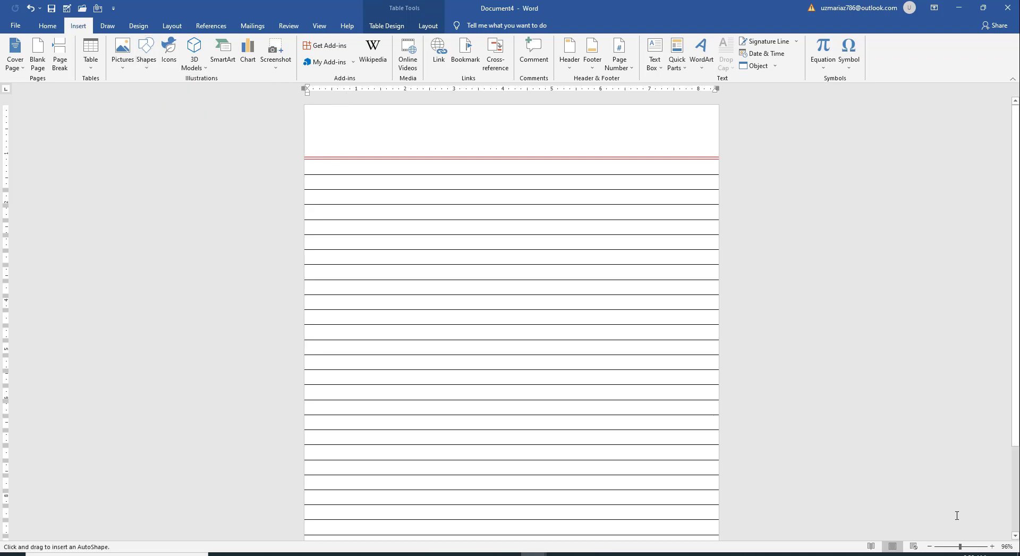
drag(960, 546, 953, 547)
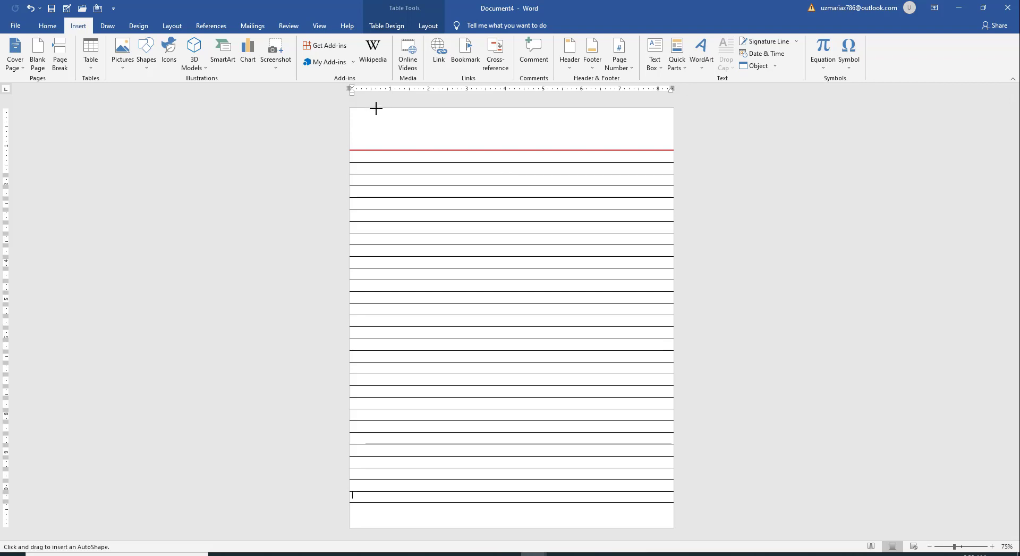
drag(376, 108, 378, 526)
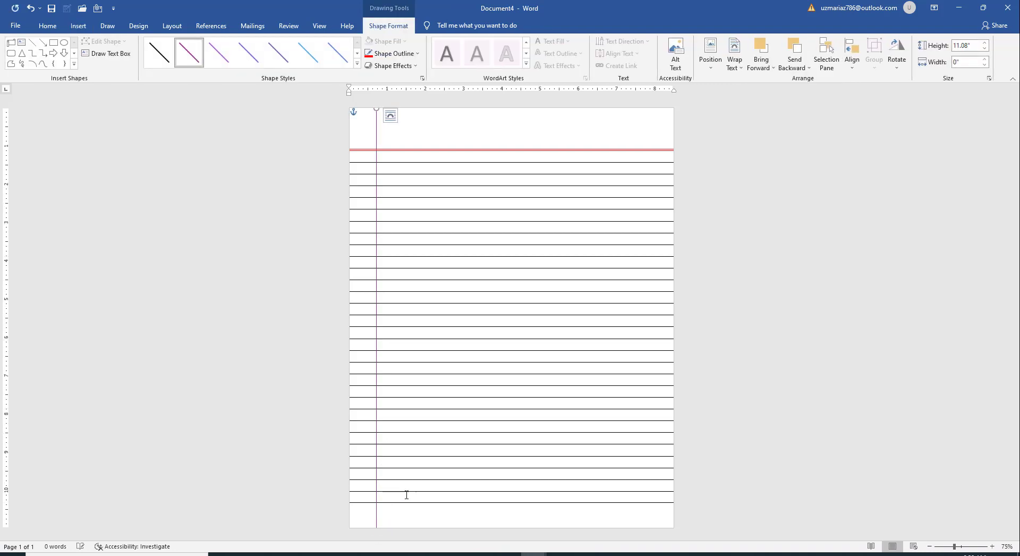
drag(375, 108, 376, 101)
Step: Color the vertical line's outline red and place a duplicate of it just to its right
click(420, 53)
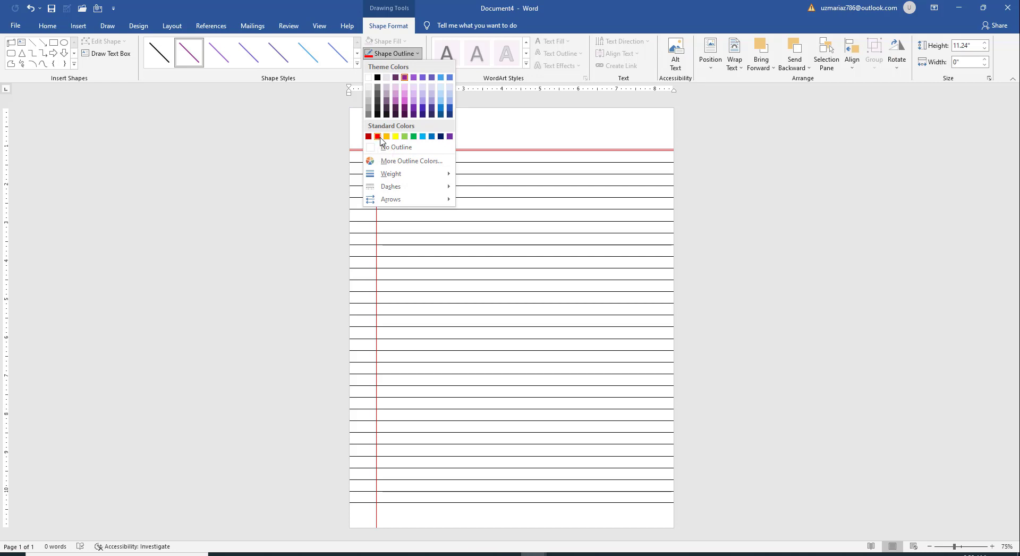
click(378, 137)
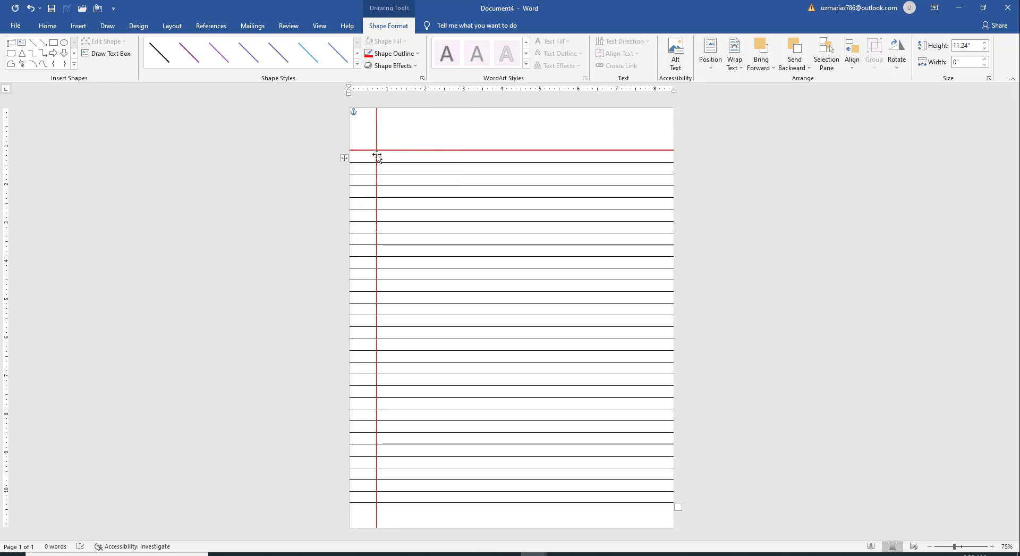
drag(377, 157, 379, 154)
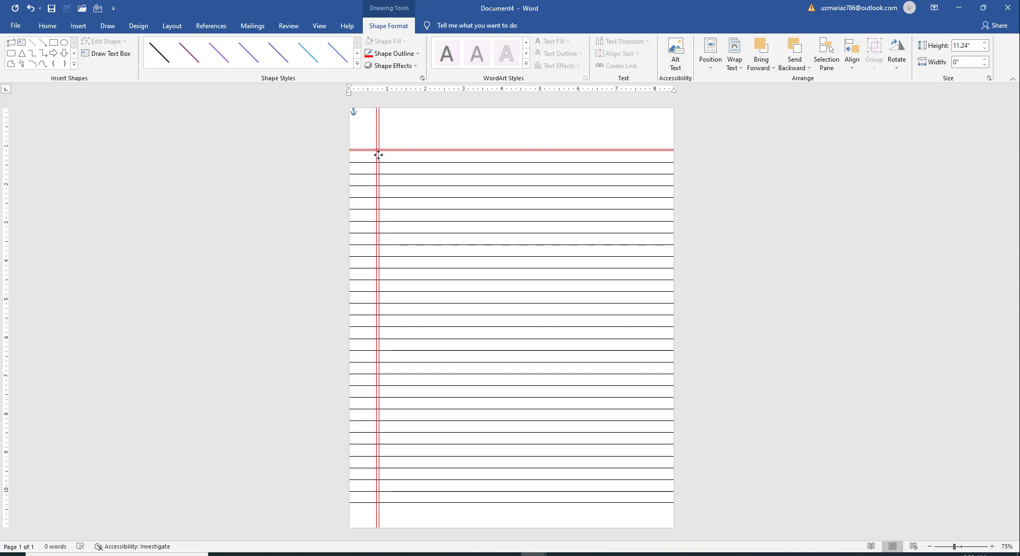
drag(377, 155, 378, 155)
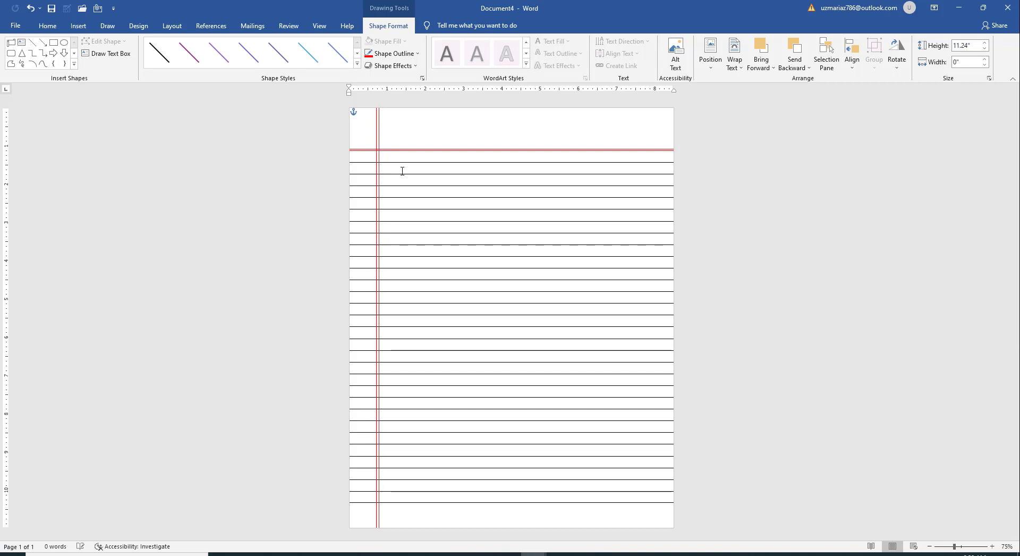
Step: Draw a Scroll: Horizontal shape about 2.56 by 0.81 inches in the page's upper right corner and remove its fill
click(959, 548)
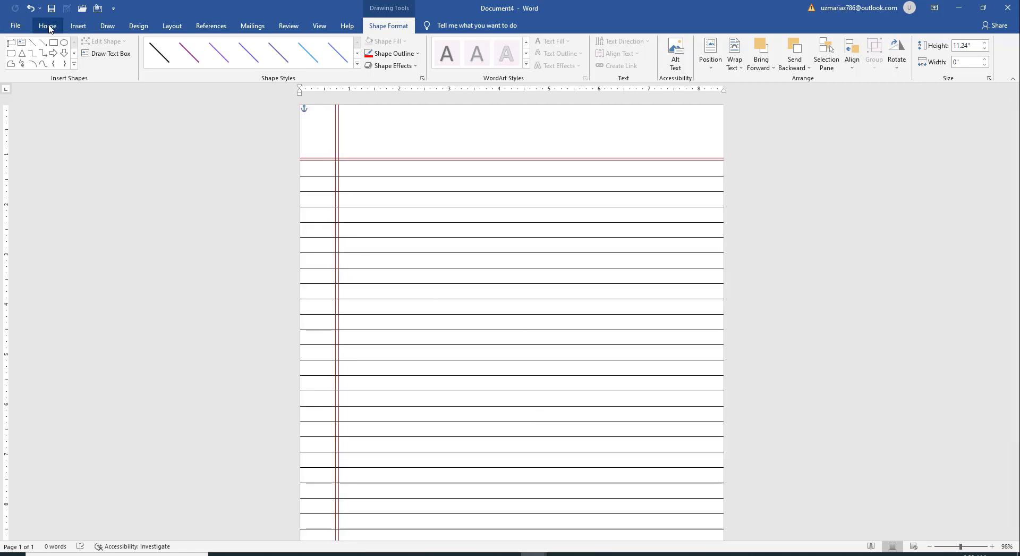
click(77, 28)
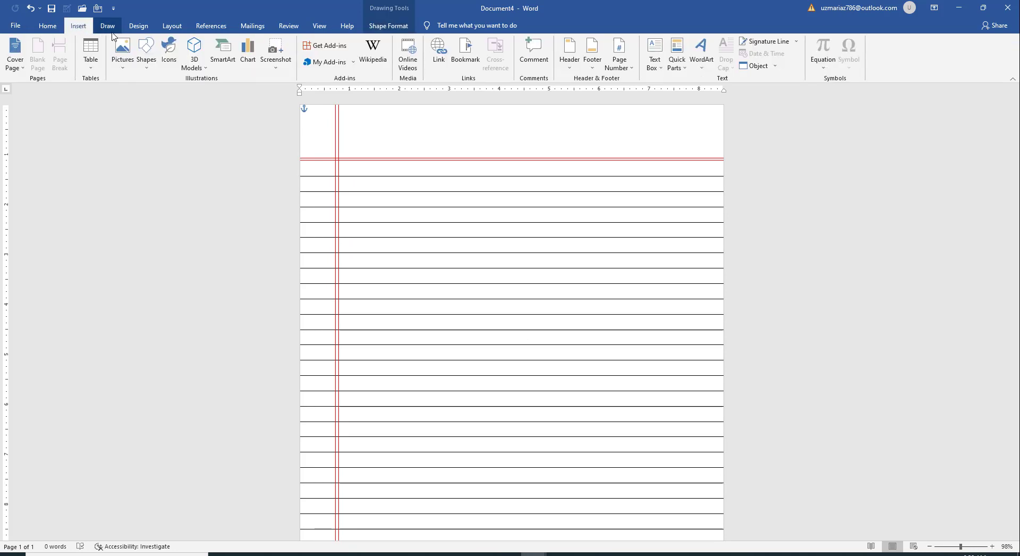
click(147, 58)
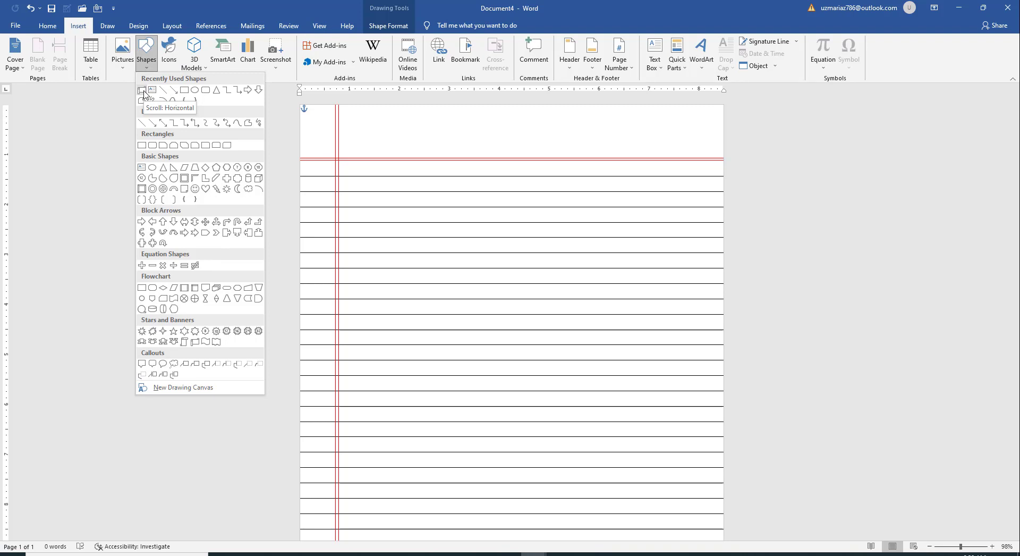
click(141, 90)
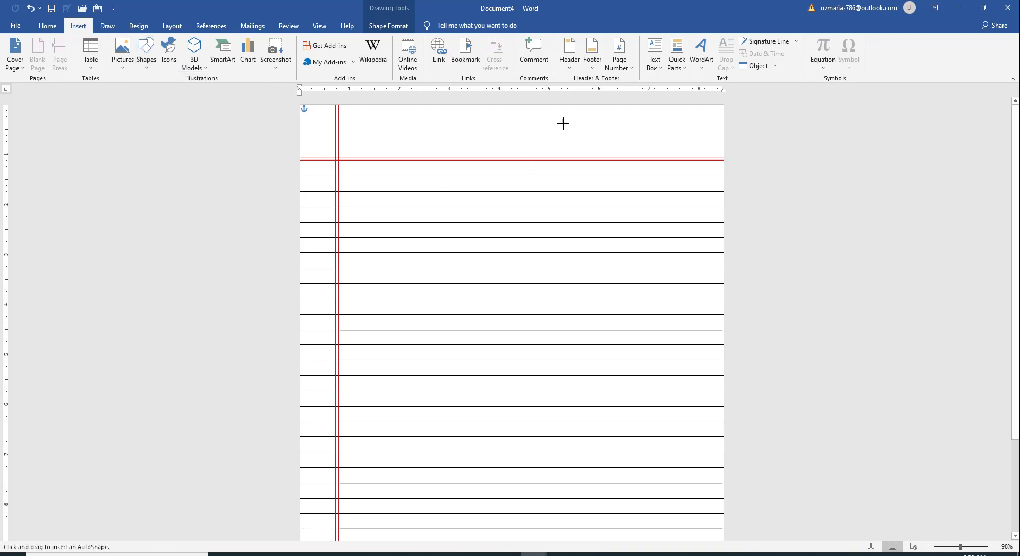
drag(567, 116, 694, 156)
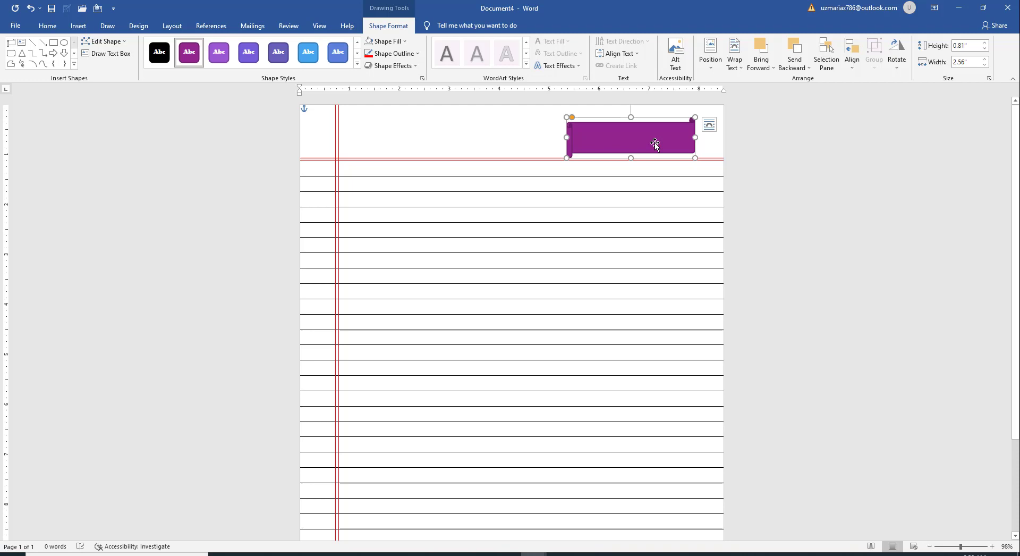
click(407, 43)
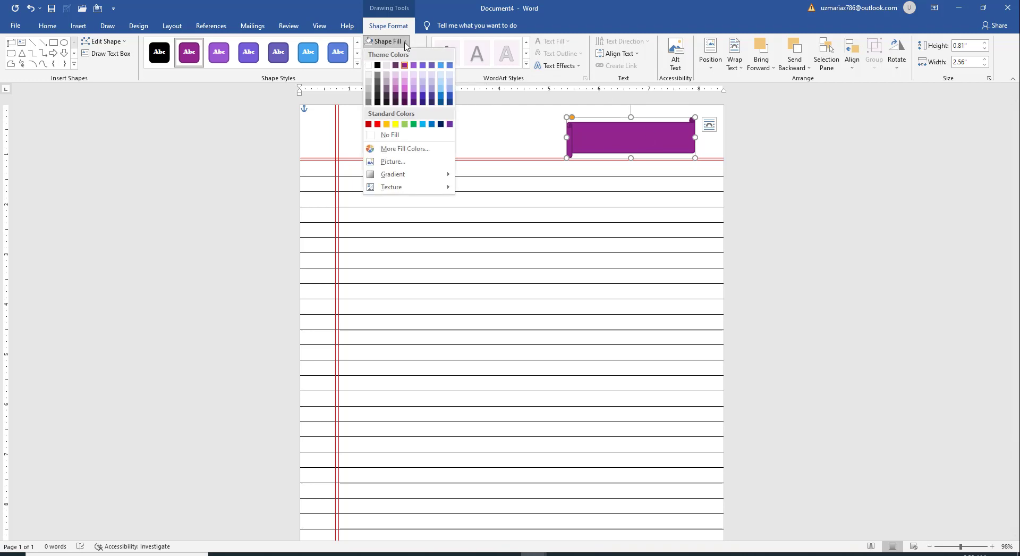
click(379, 135)
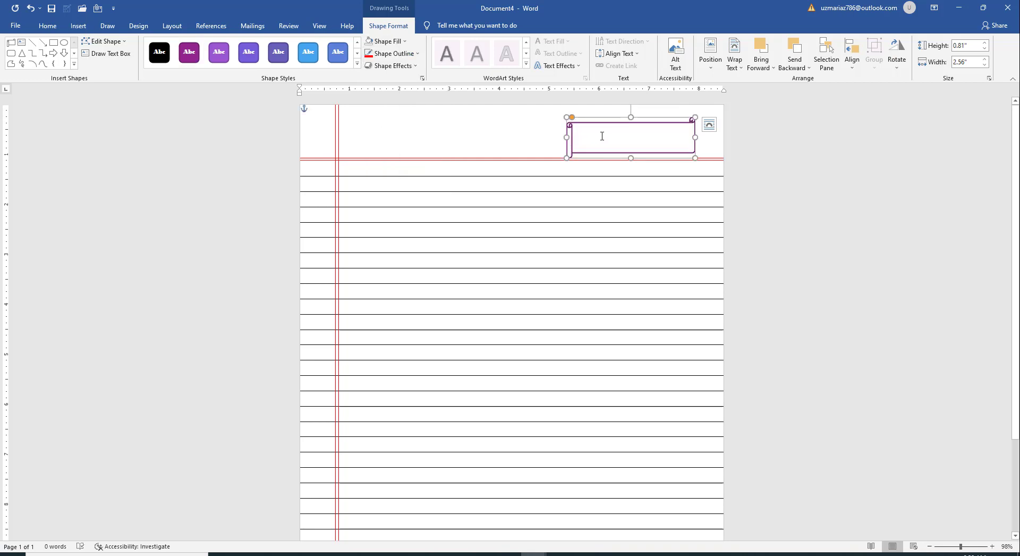
Step: Add text editing to the scroll shape and set its font color to black
right_click(618, 139)
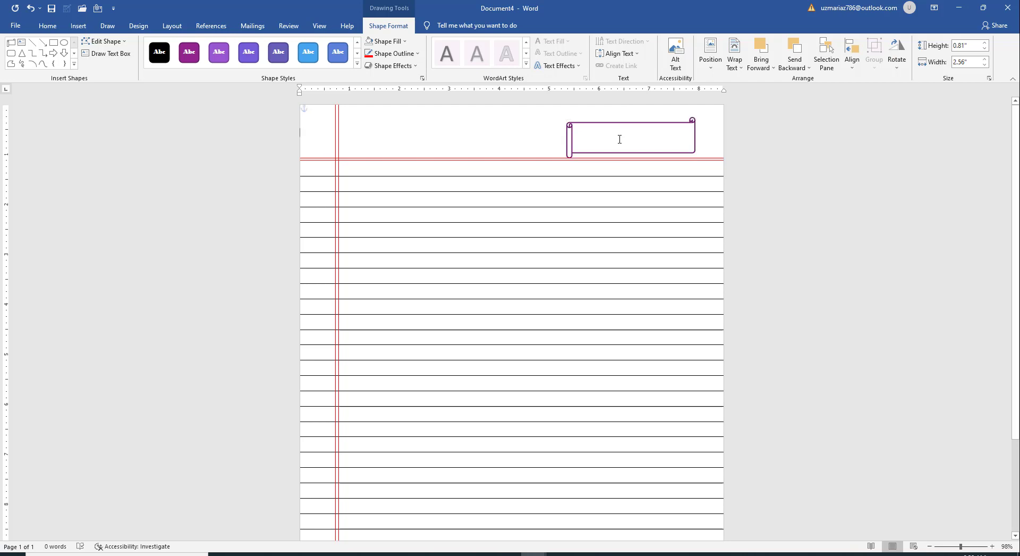
click(581, 141)
right_click(582, 140)
key(Escape)
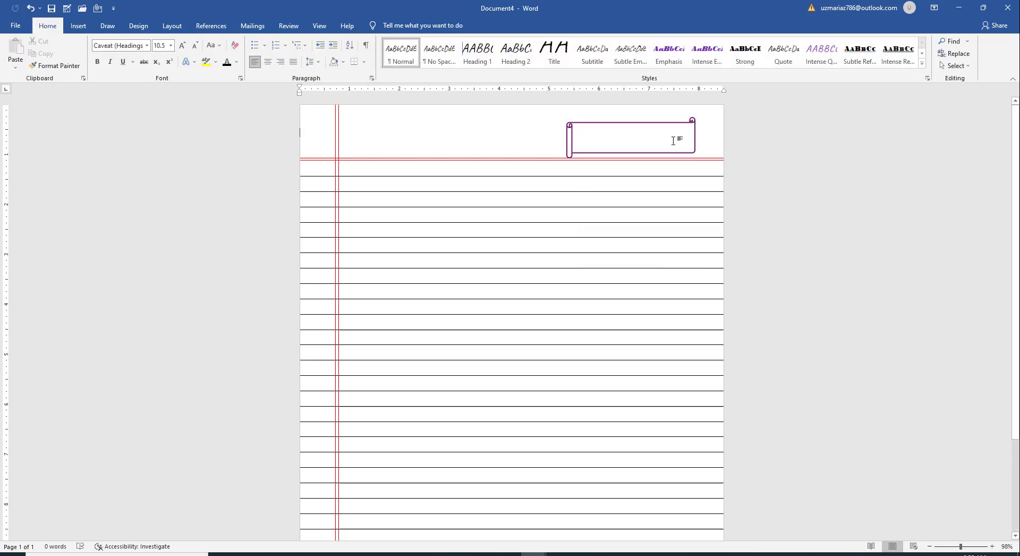
click(654, 131)
right_click(656, 134)
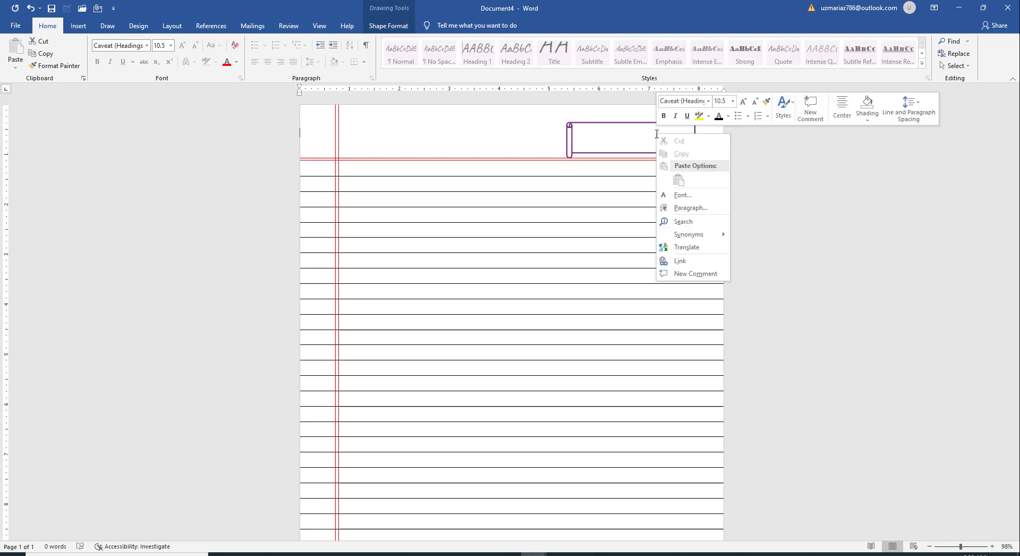
click(592, 137)
click(600, 118)
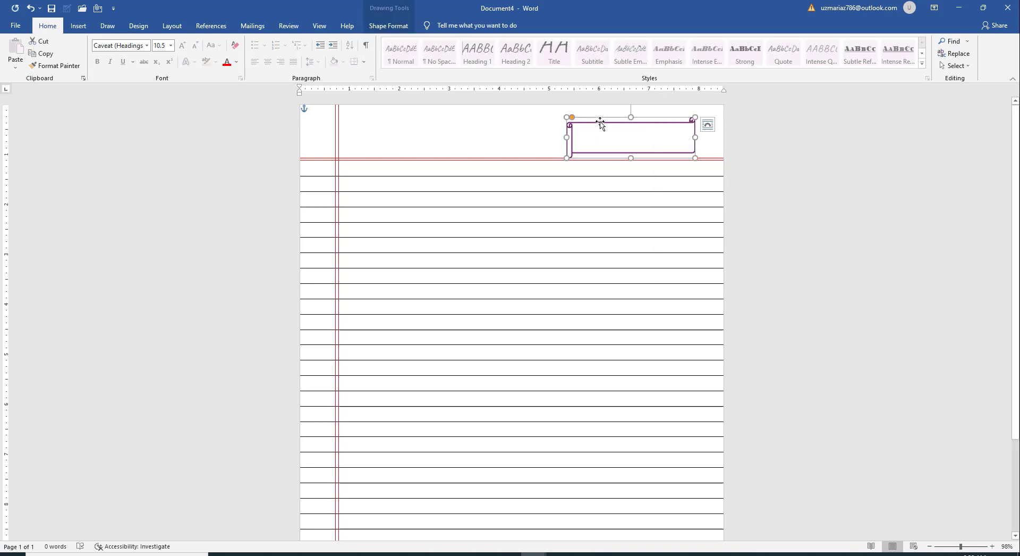
right_click(601, 119)
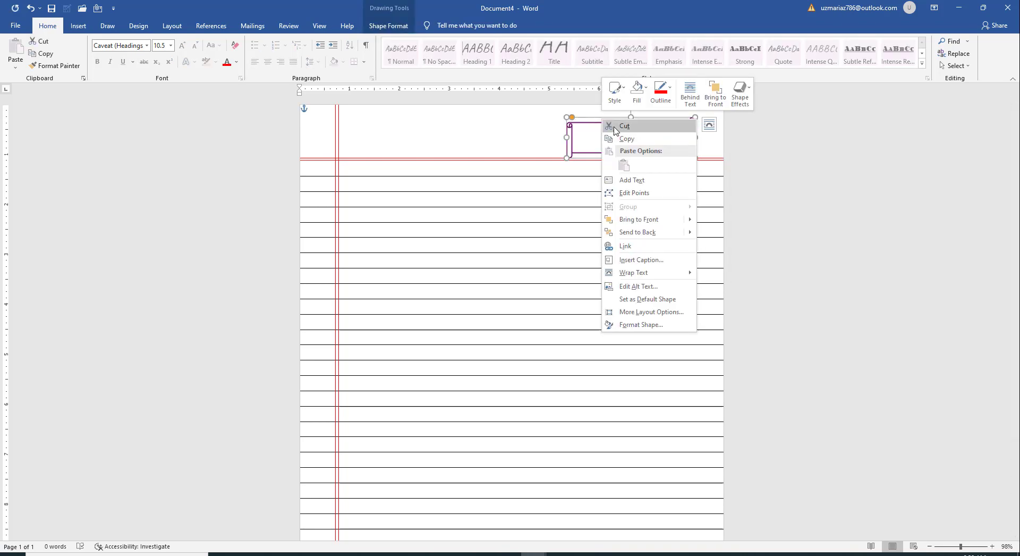
click(643, 181)
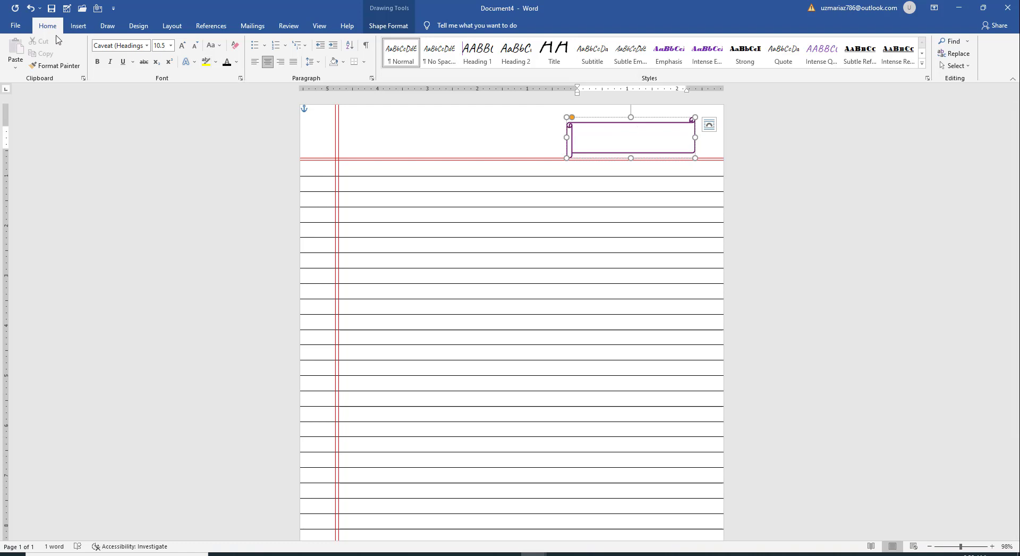
click(235, 63)
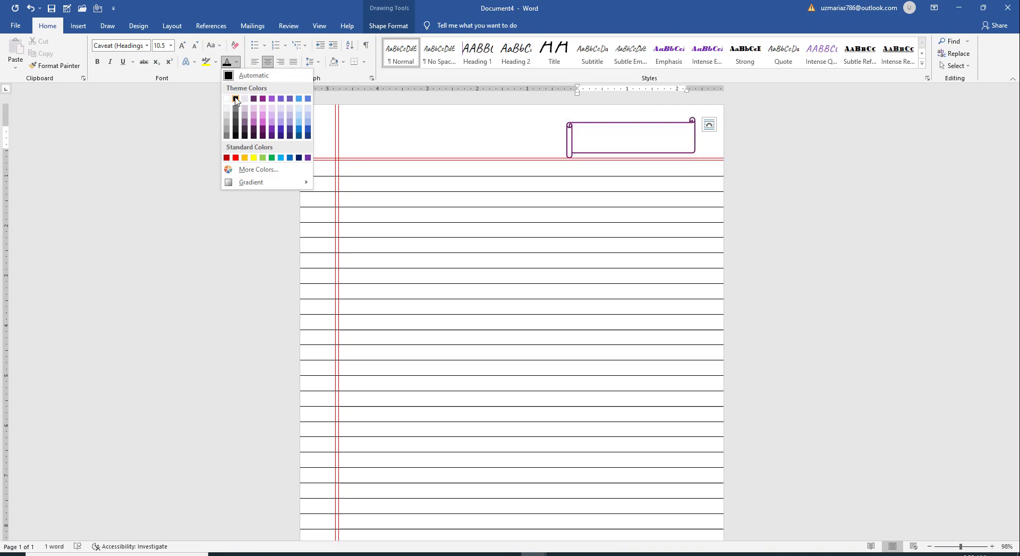
click(235, 98)
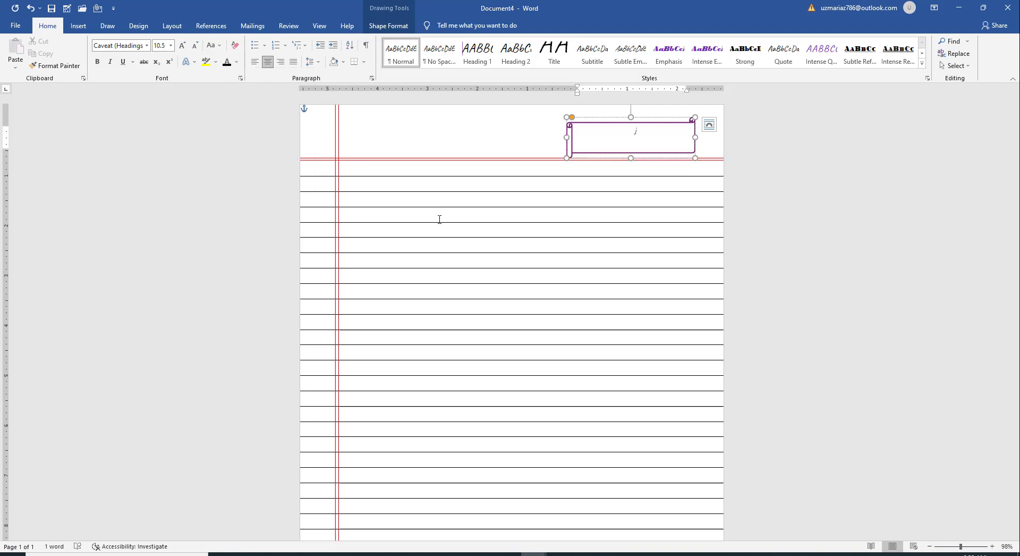
Step: Enter "date" followed by a dotted line in the scroll shape, with "Page no" on the line below
text(date.........................................)
key(Return)
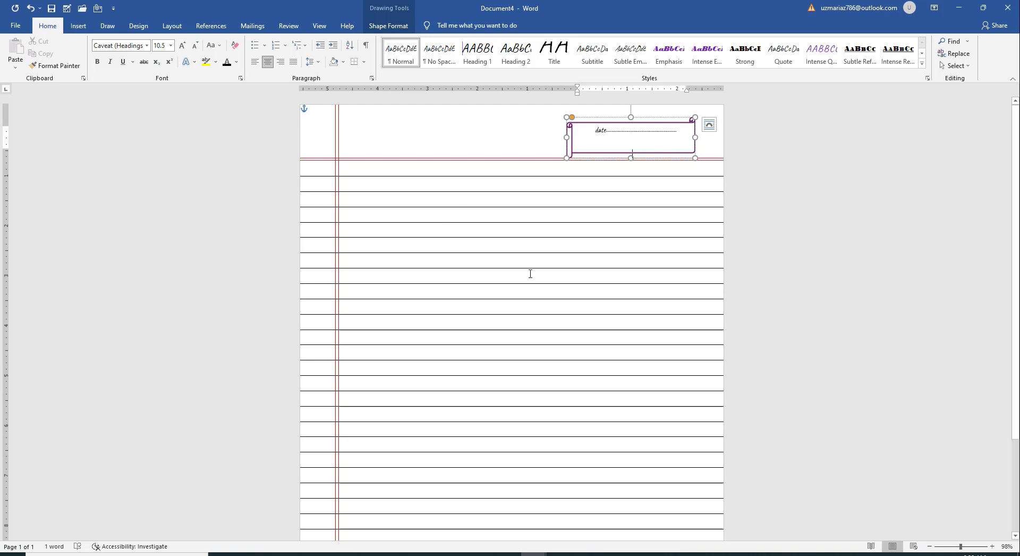
text(page)
Step: Left-align the scroll's two lines with 1.0 line spacing and add a dotted line after "Page no"
drag(595, 129, 649, 177)
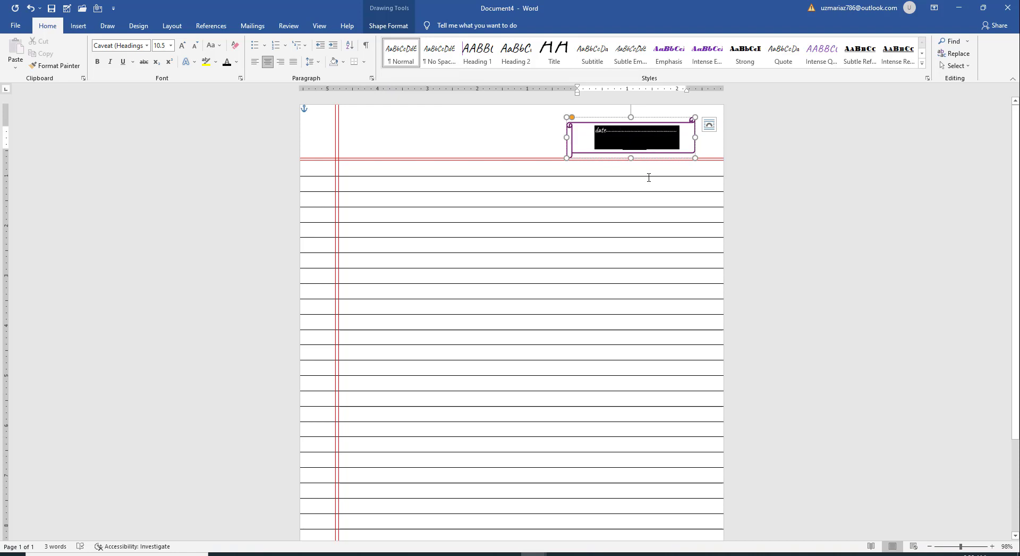
click(317, 64)
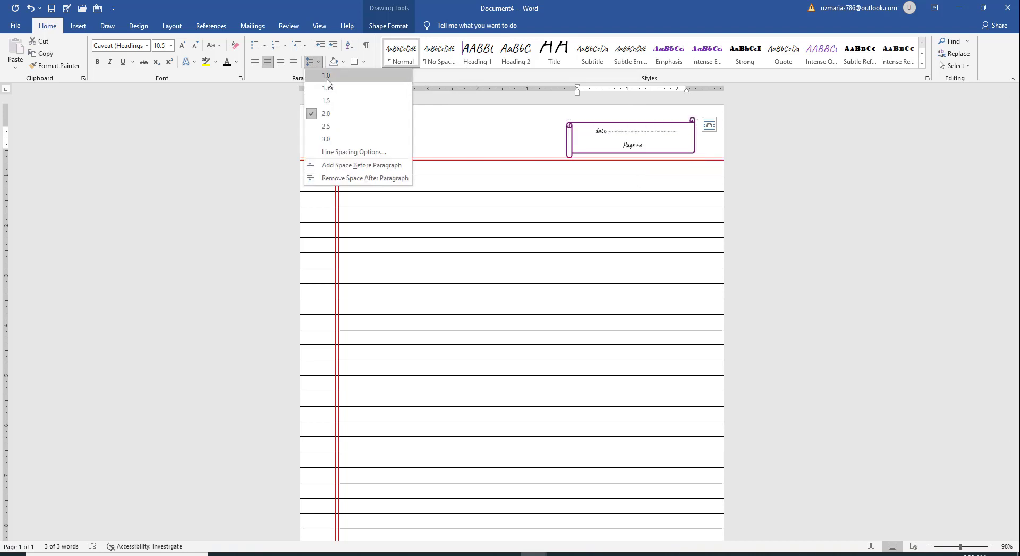
click(330, 77)
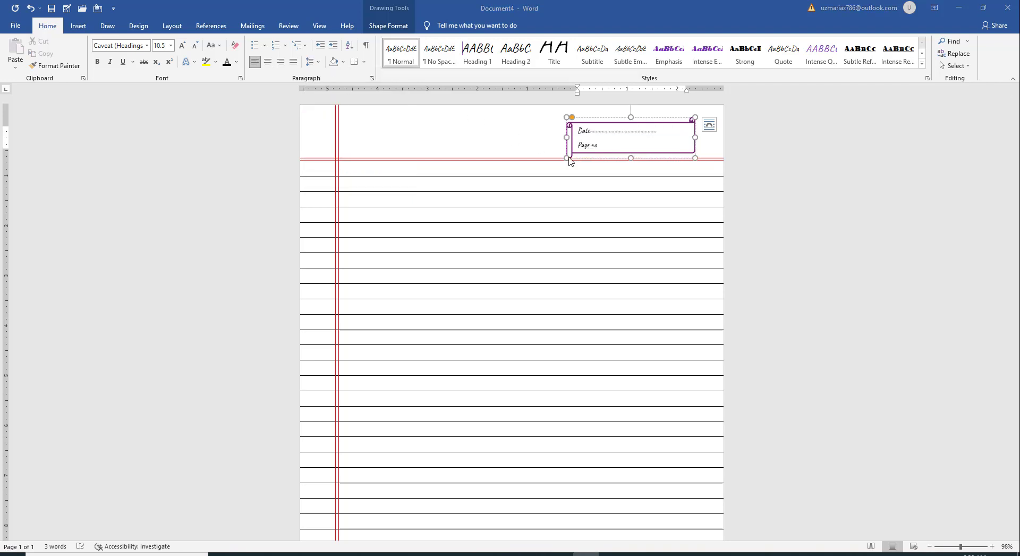
click(611, 145)
text(........................................)
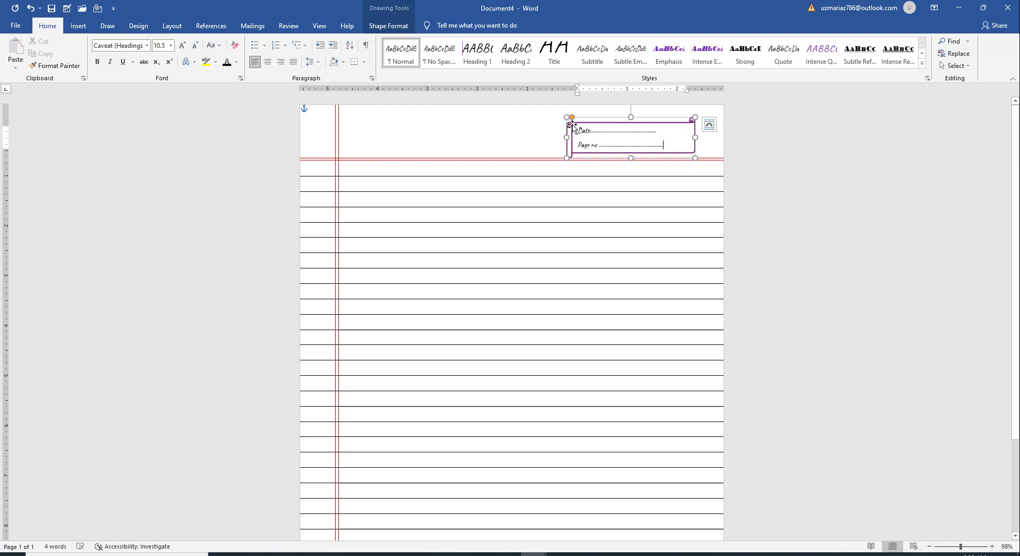
Step: Color the scroll shape's outline red and move it slightly up and right, closer to the page corner
click(386, 26)
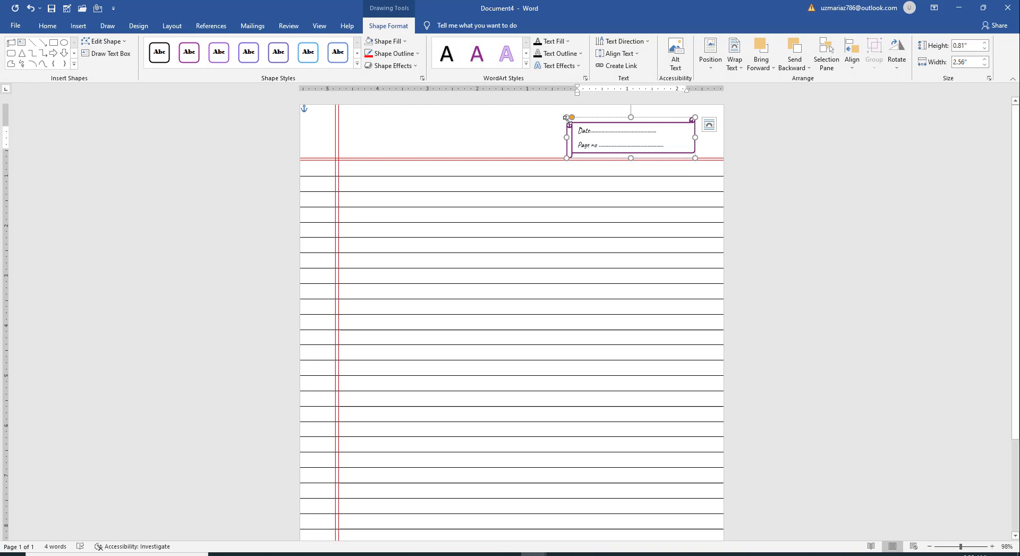
click(419, 55)
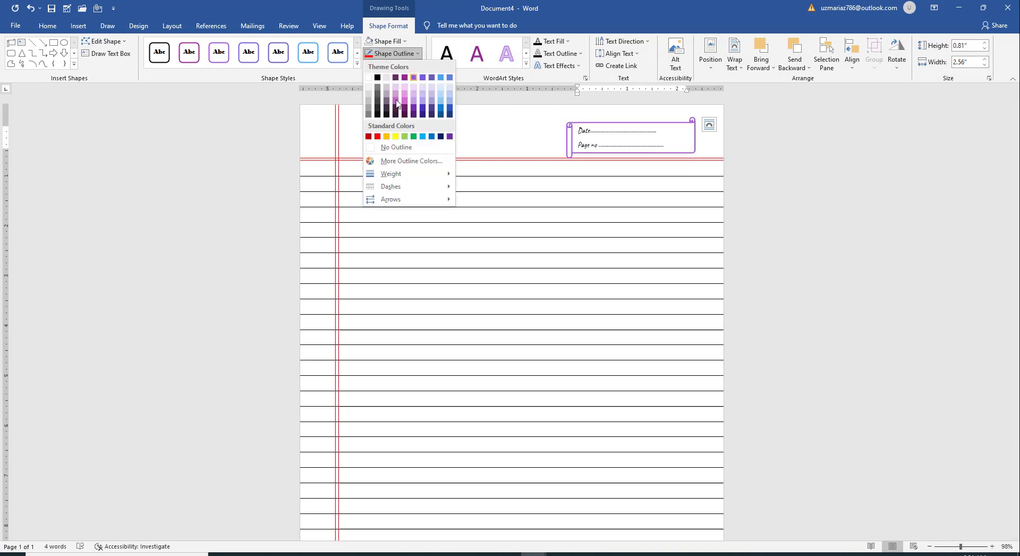
click(377, 137)
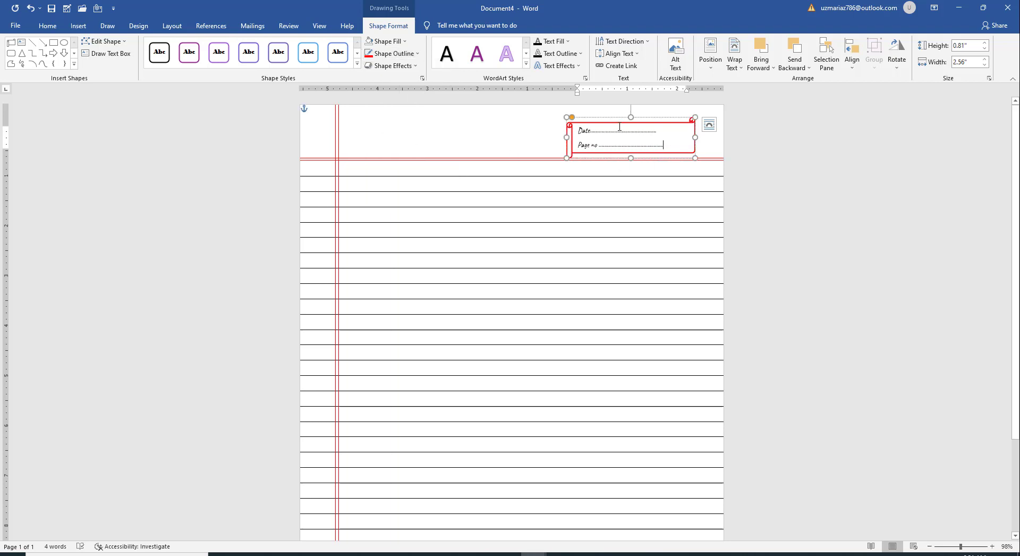
drag(603, 121, 615, 113)
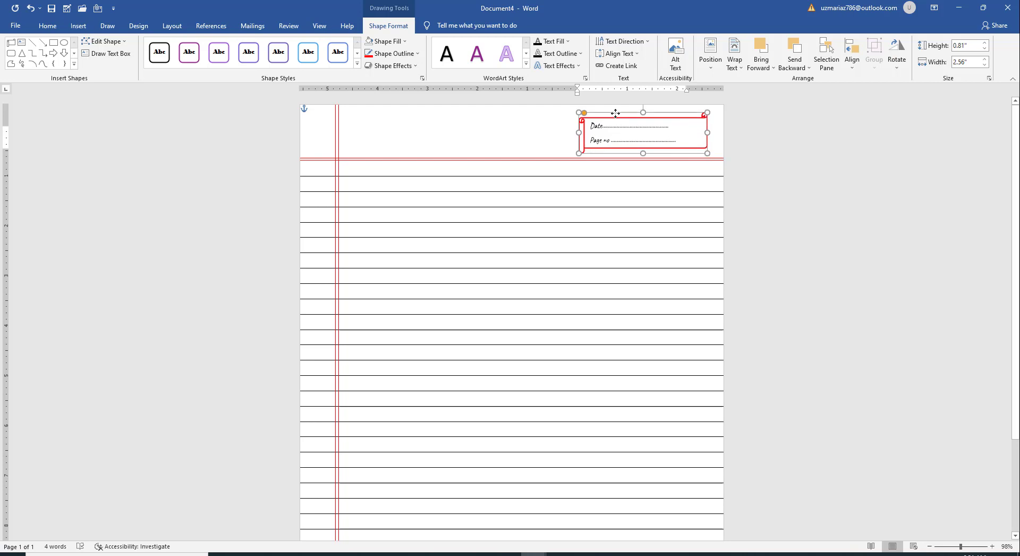
click(606, 183)
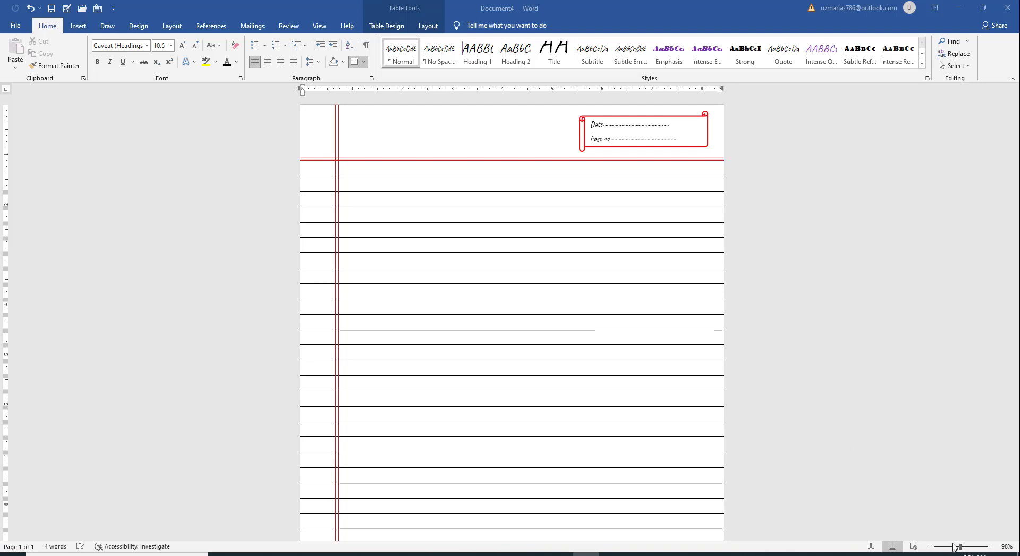
drag(959, 547, 955, 547)
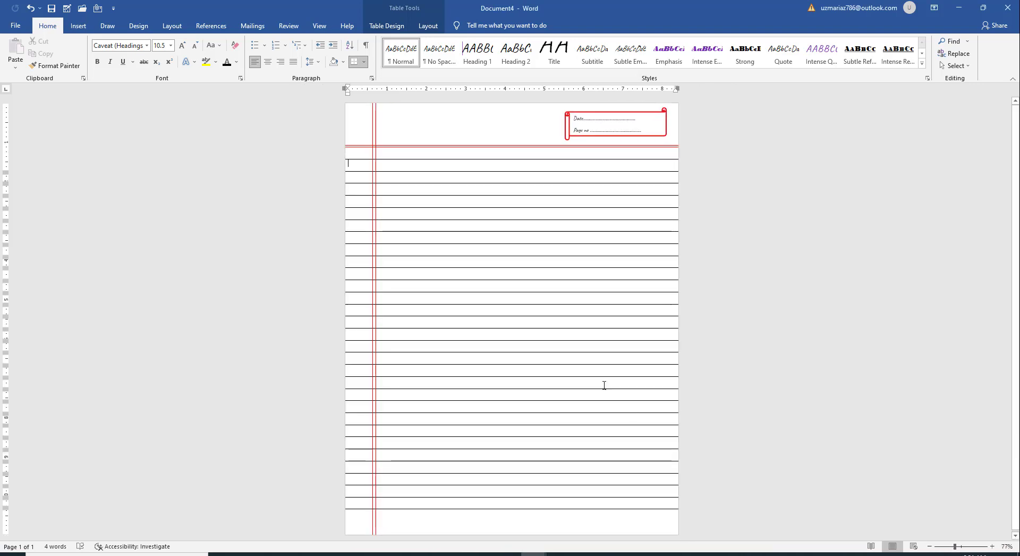